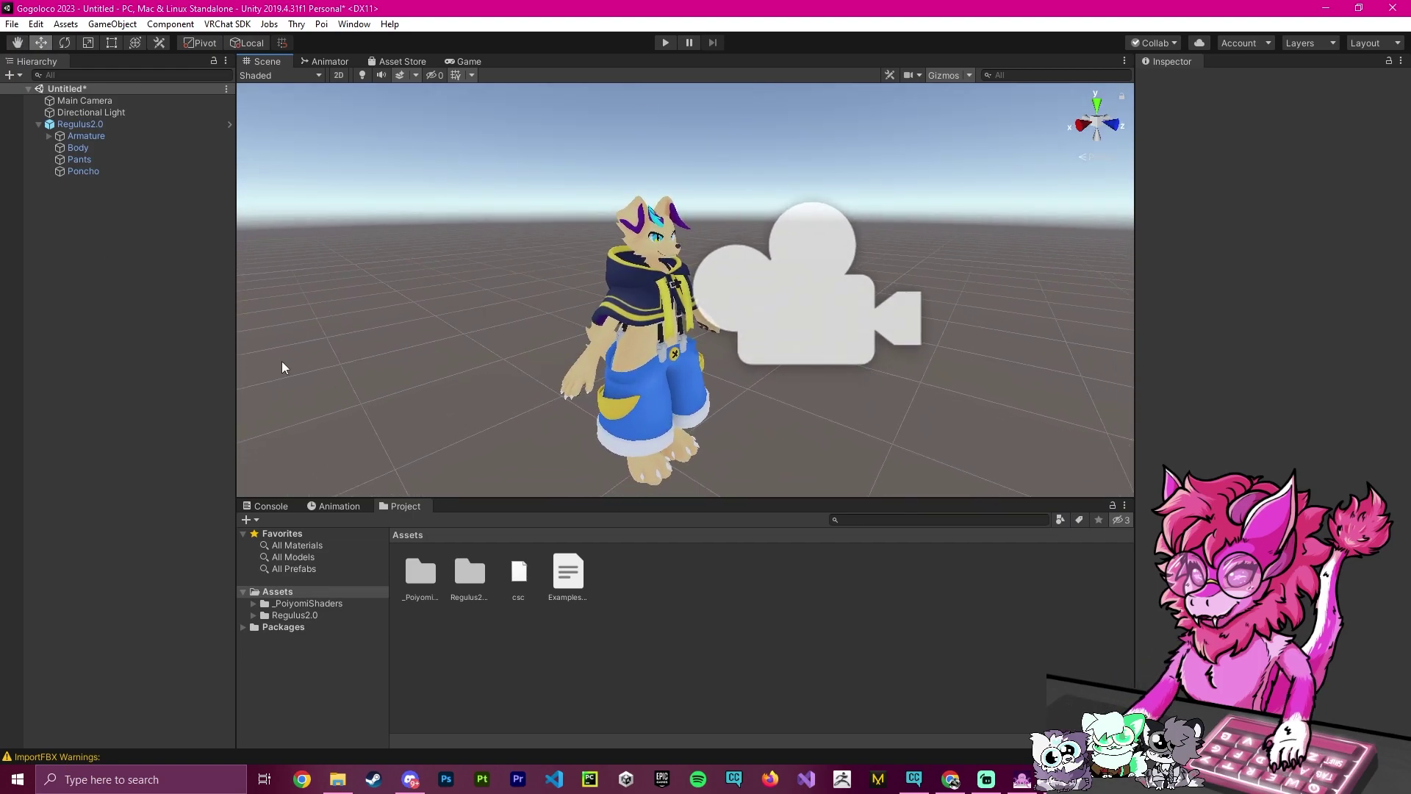
scroll(898, 229, up, 3)
scroll(890, 249, down, 1)
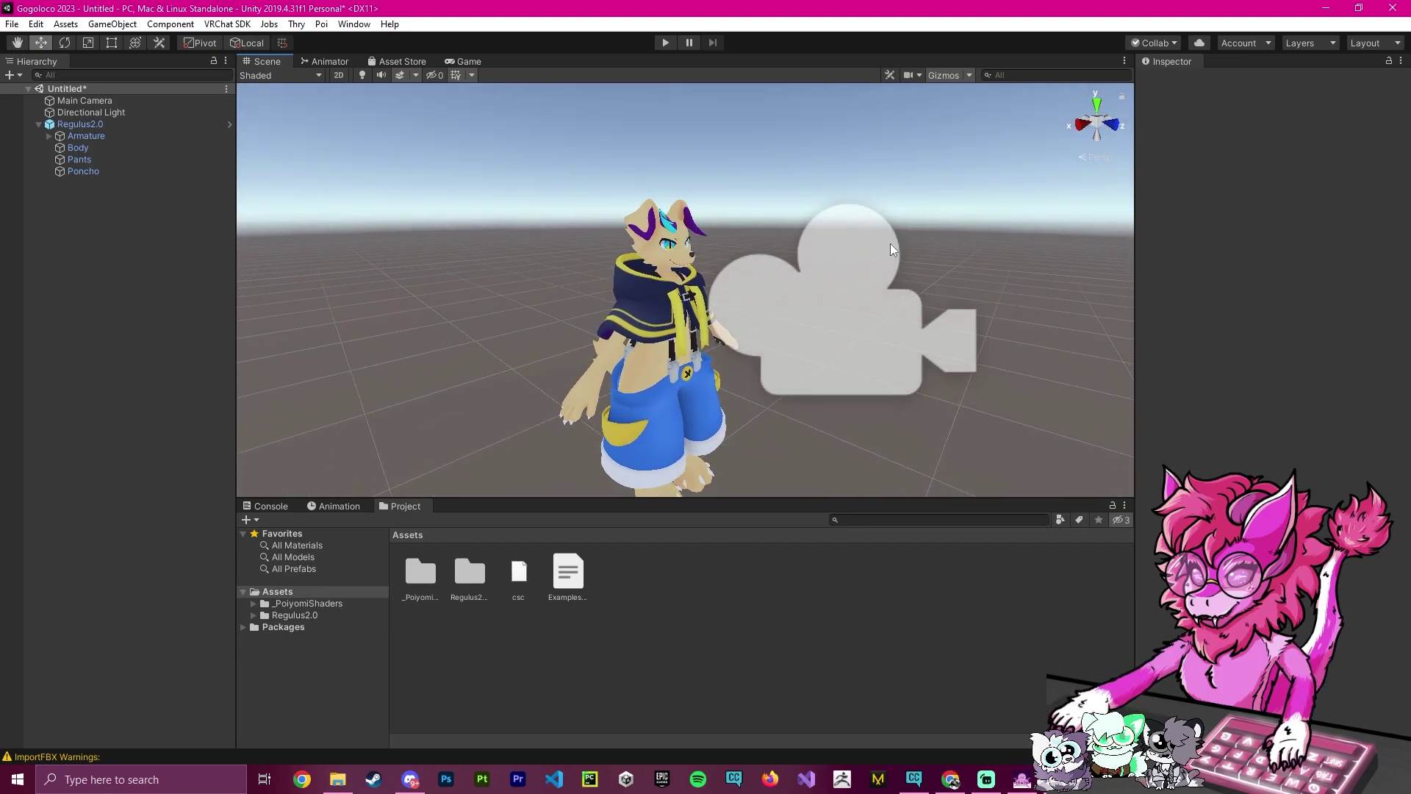
Download the VRCFury installer from the VRCFury GitHub README page in Chrome.
click(950, 779)
click(218, 11)
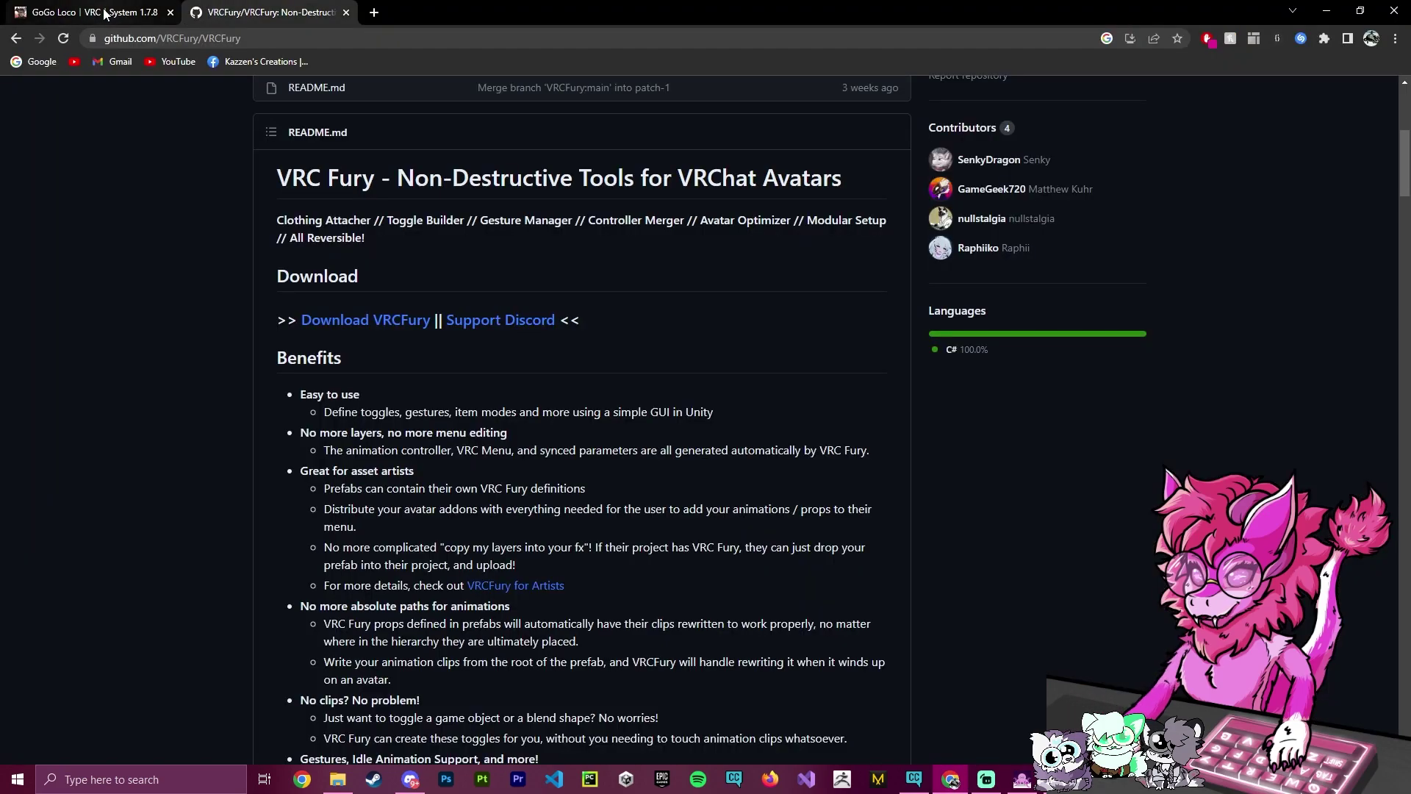
click(105, 12)
scroll(393, 403, up, 1)
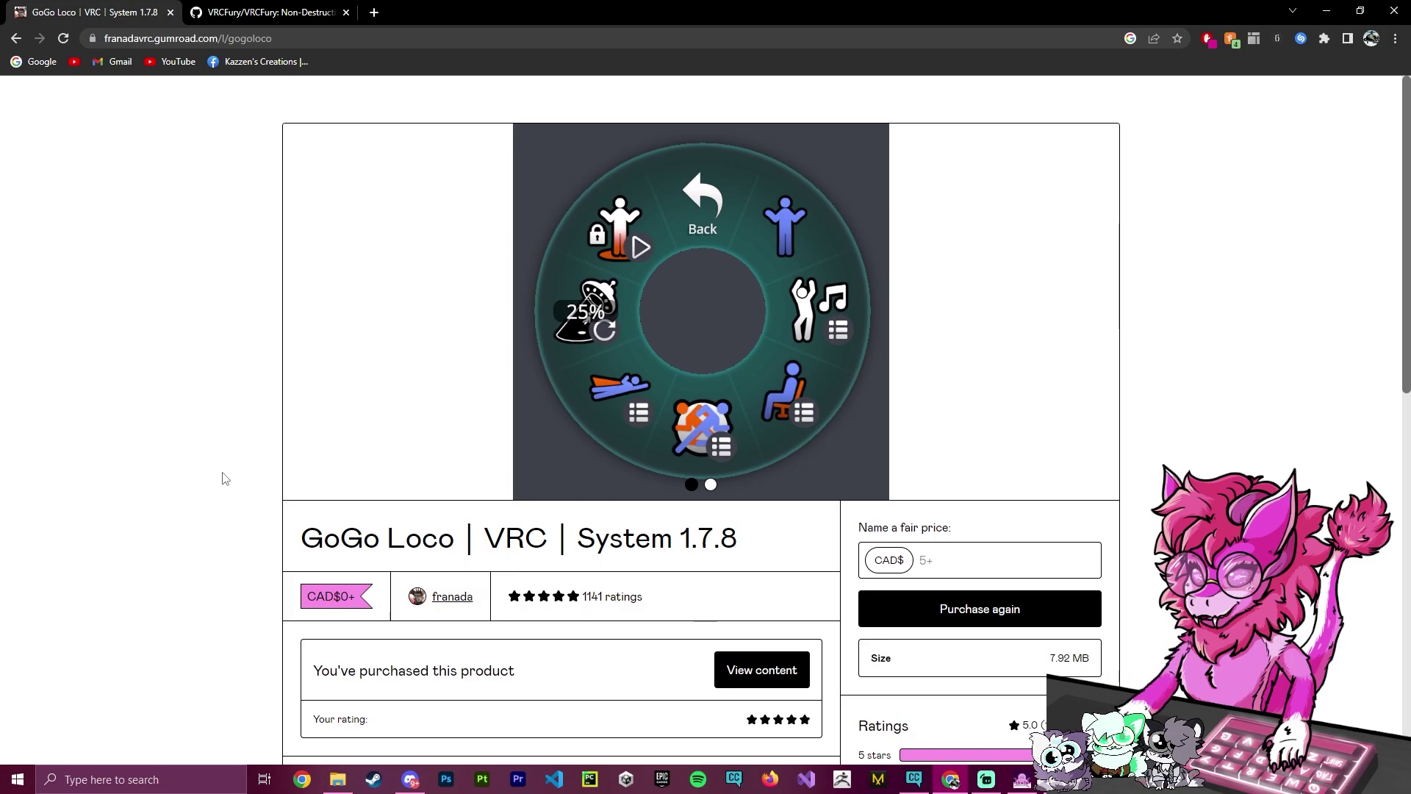
click(269, 13)
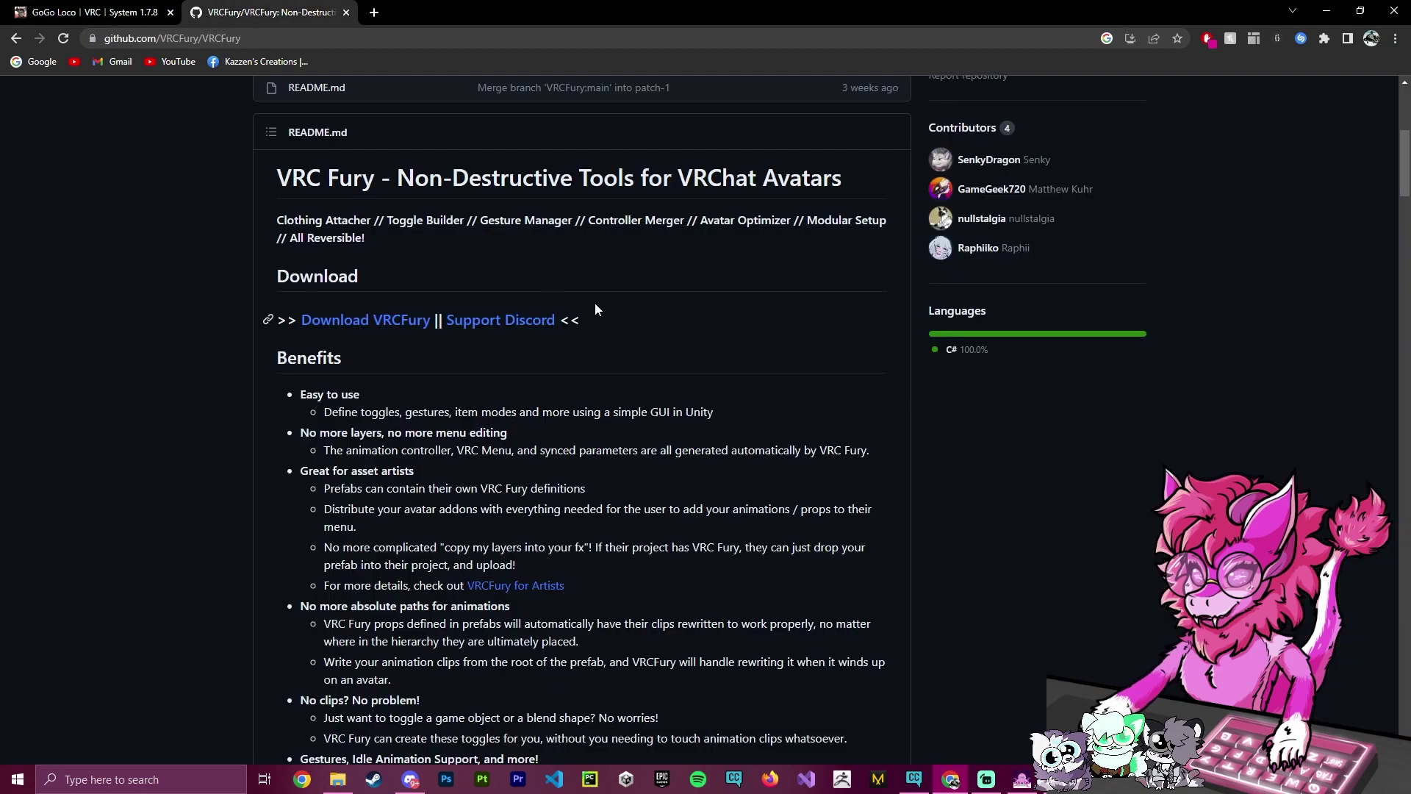
click(340, 326)
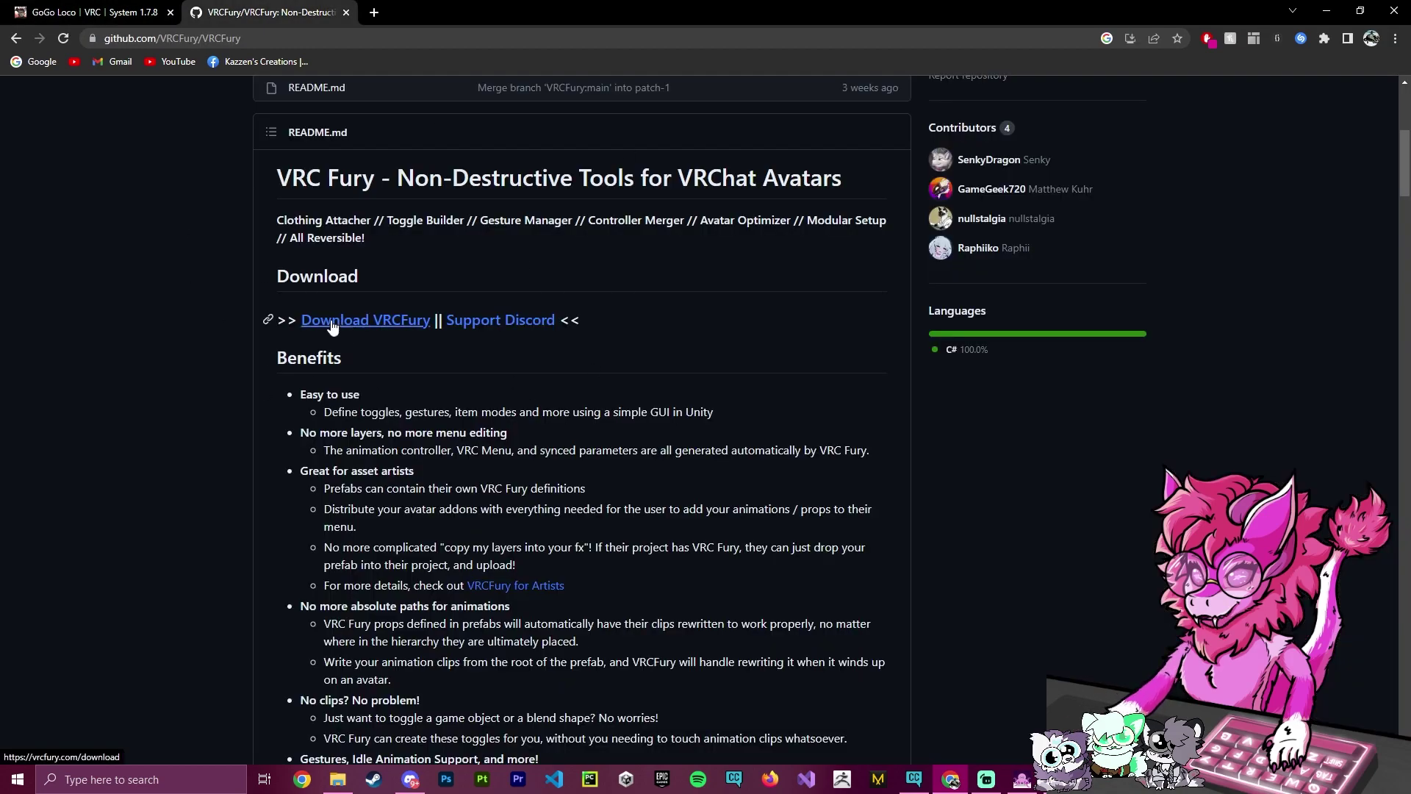
Download the GoGo Loco 1.7.8 zip from the purchased Gumroad content page.
click(110, 12)
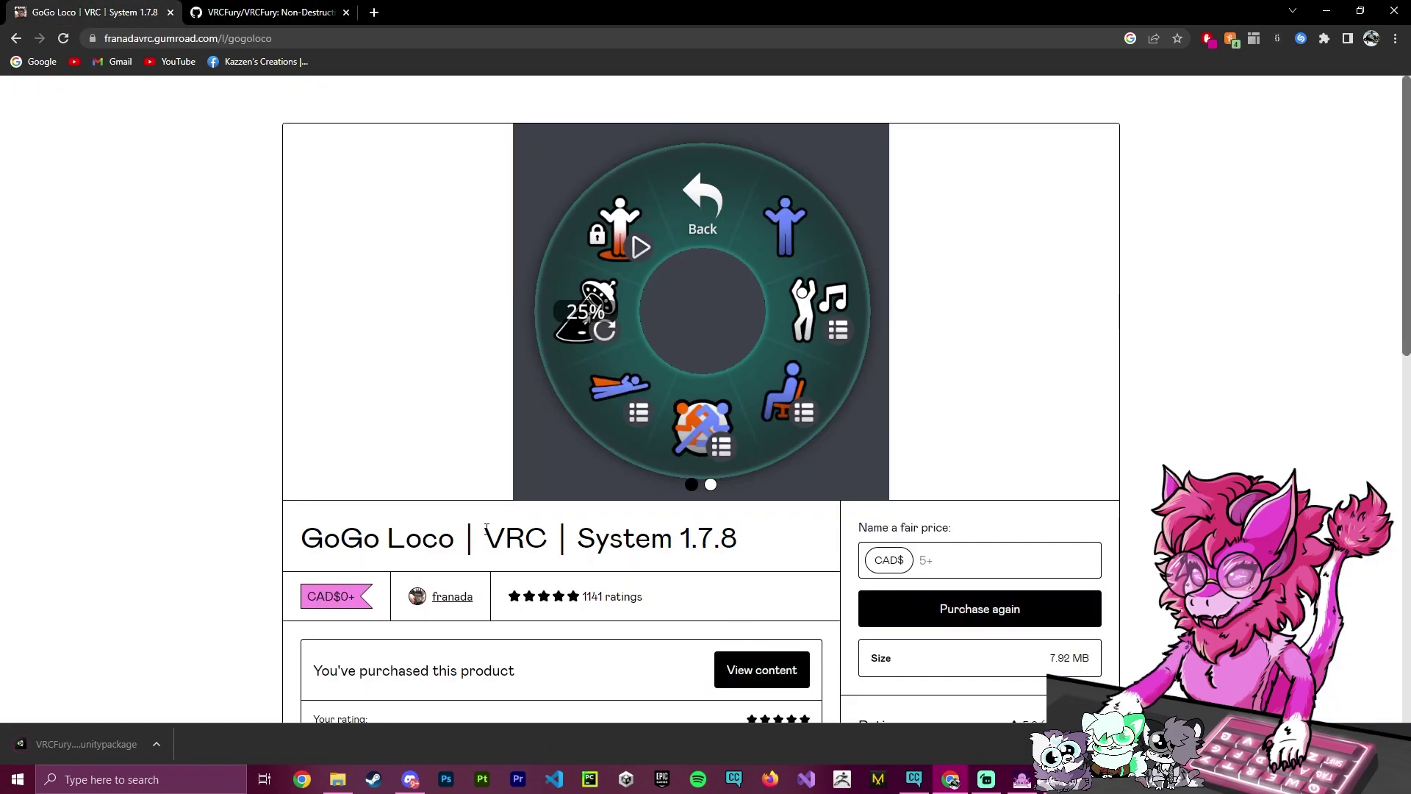
click(920, 560)
scroll(915, 563, down, 1)
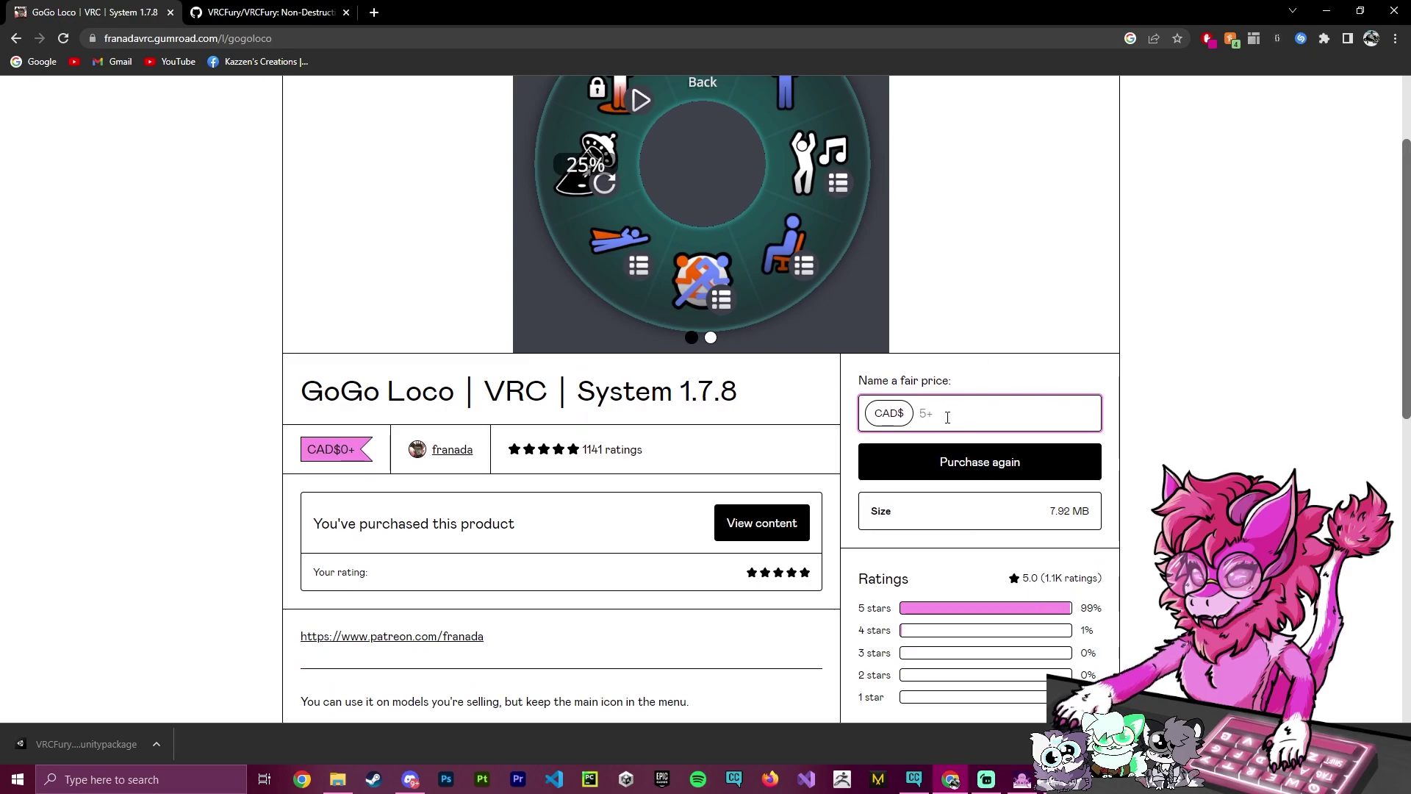
click(727, 529)
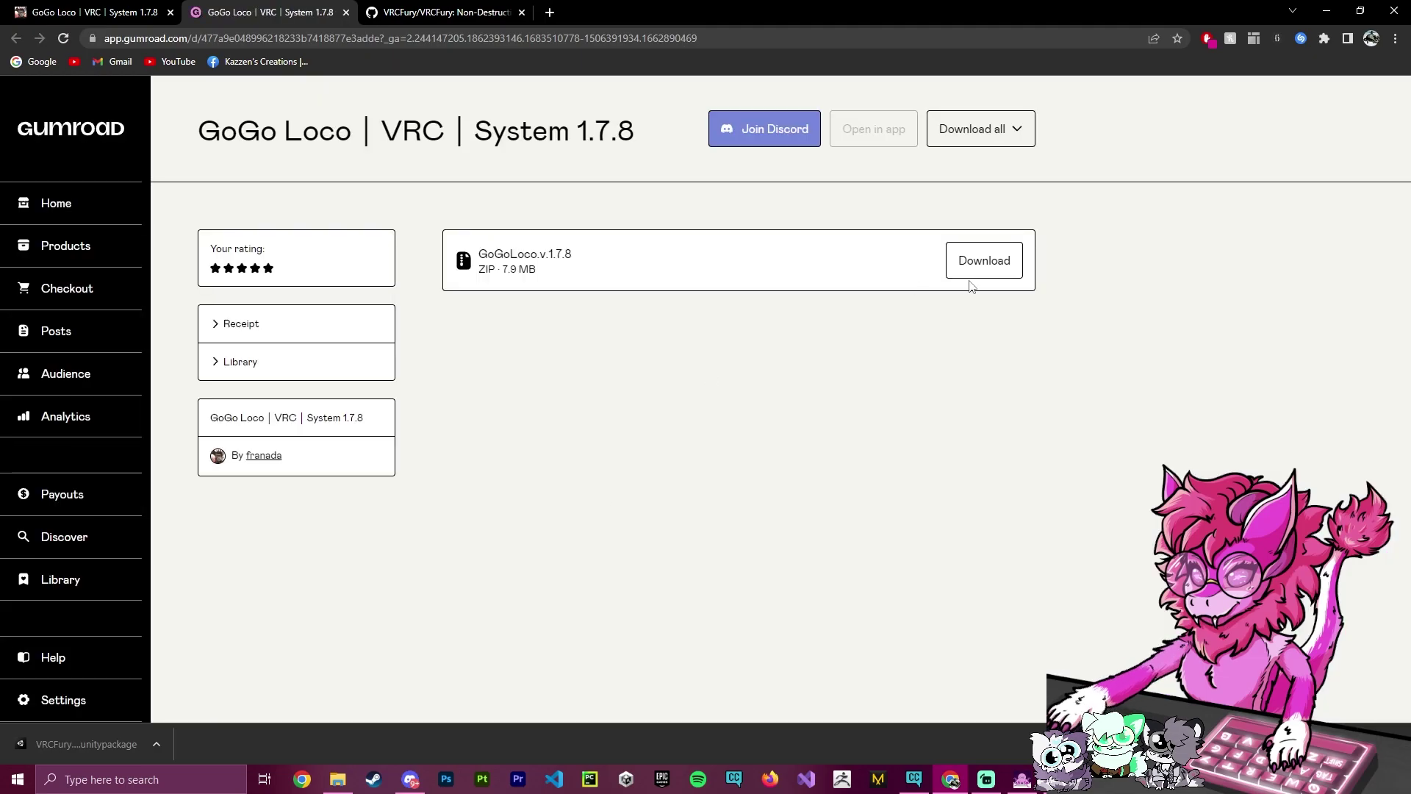
click(970, 274)
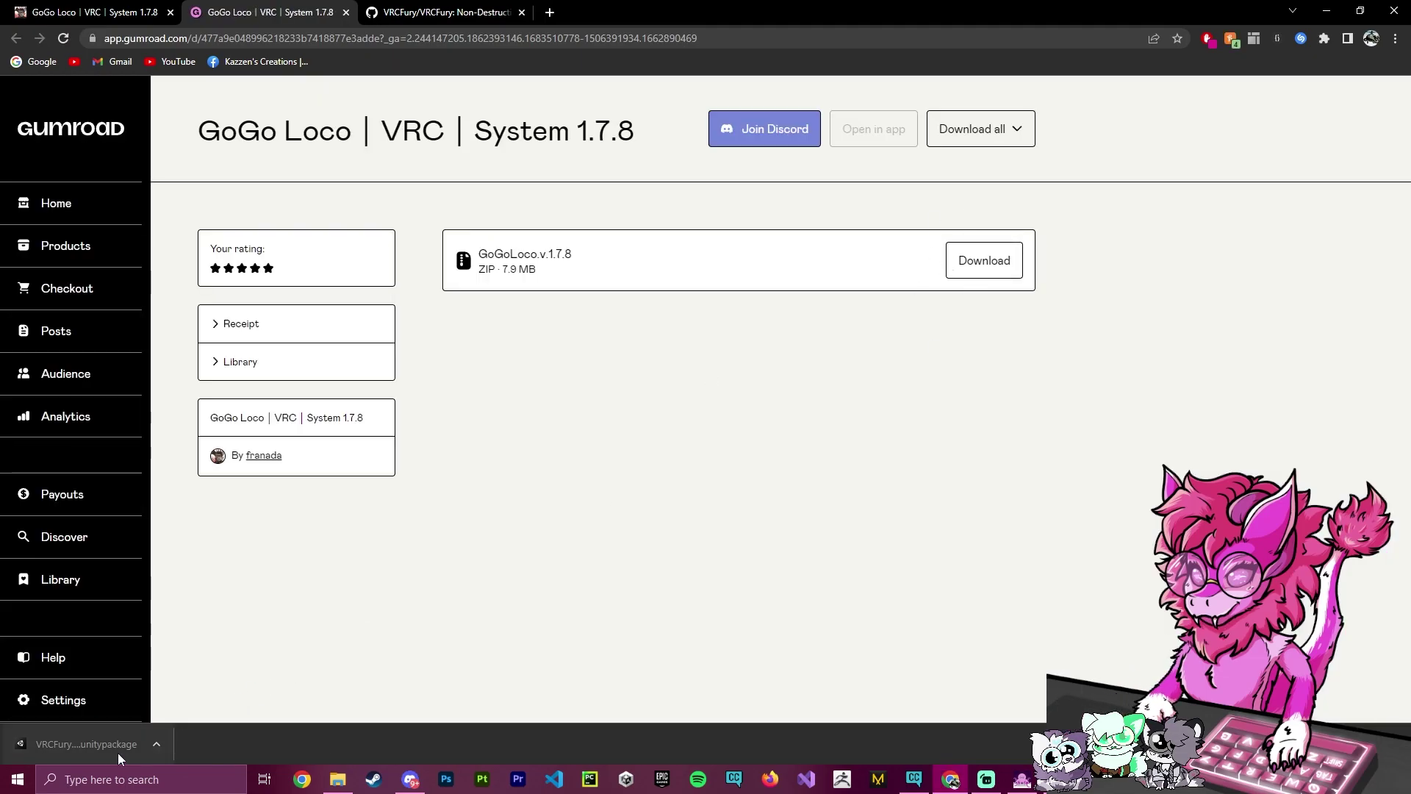
Extract GoGoLoco.v.1.7.8.zip in Downloads using Extract All.
click(624, 779)
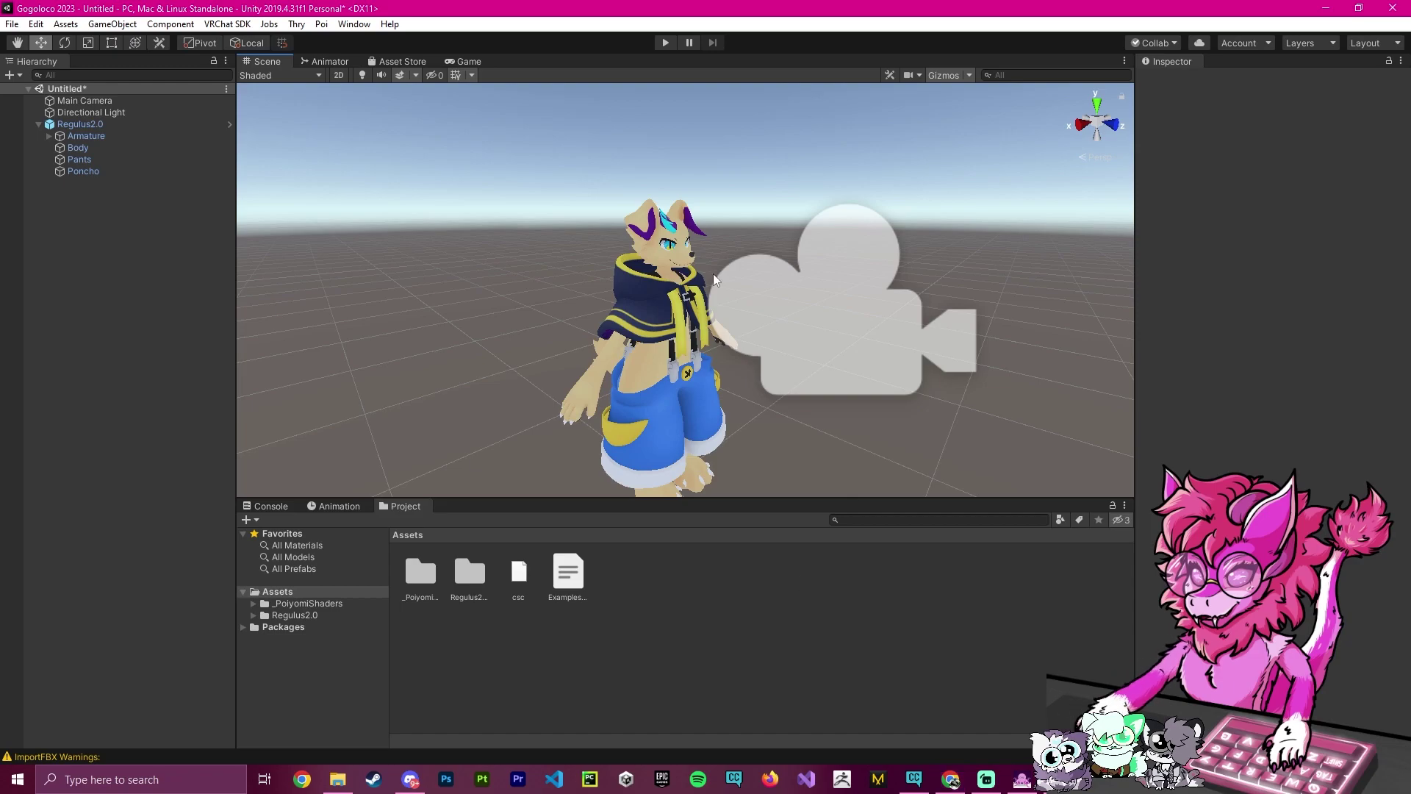
click(338, 778)
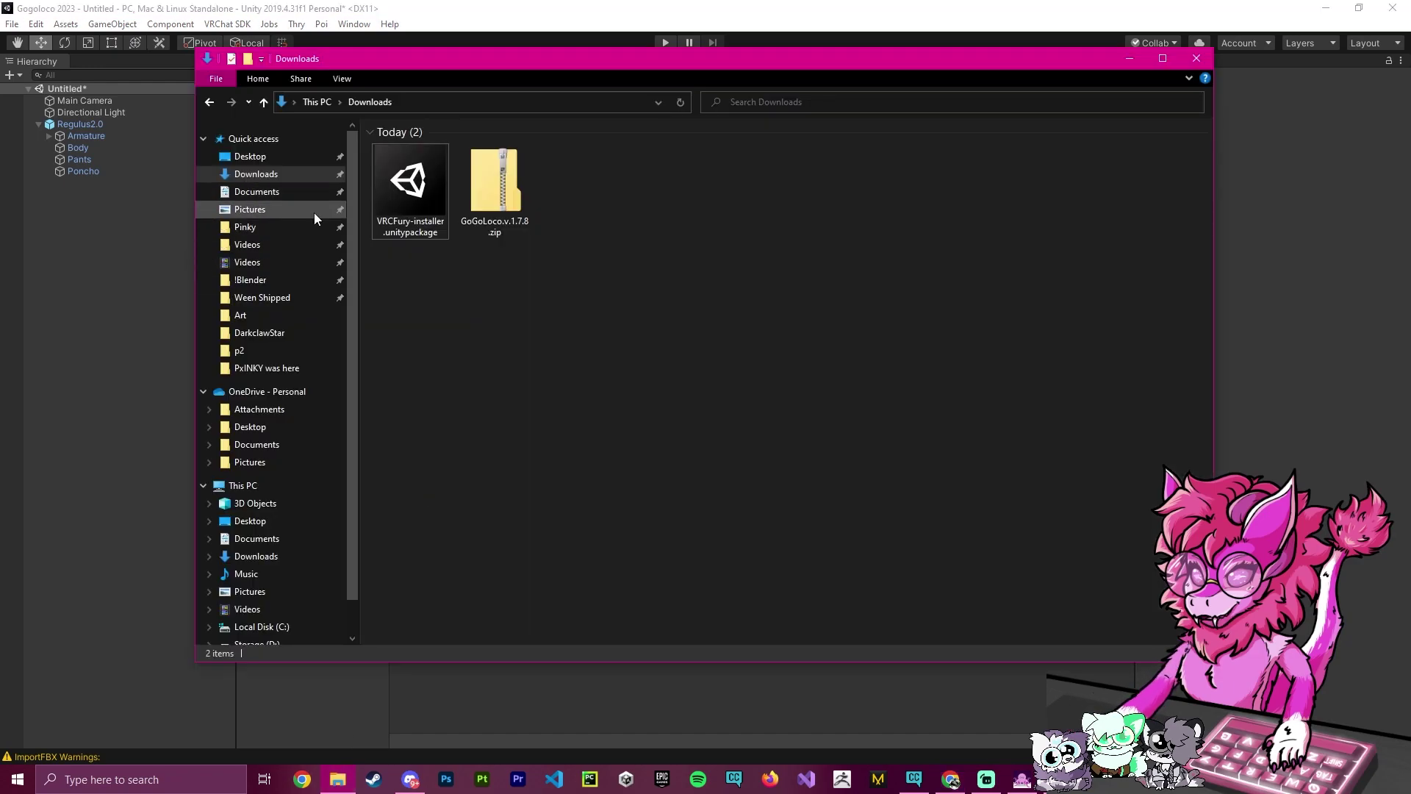
click(503, 186)
right_click(503, 186)
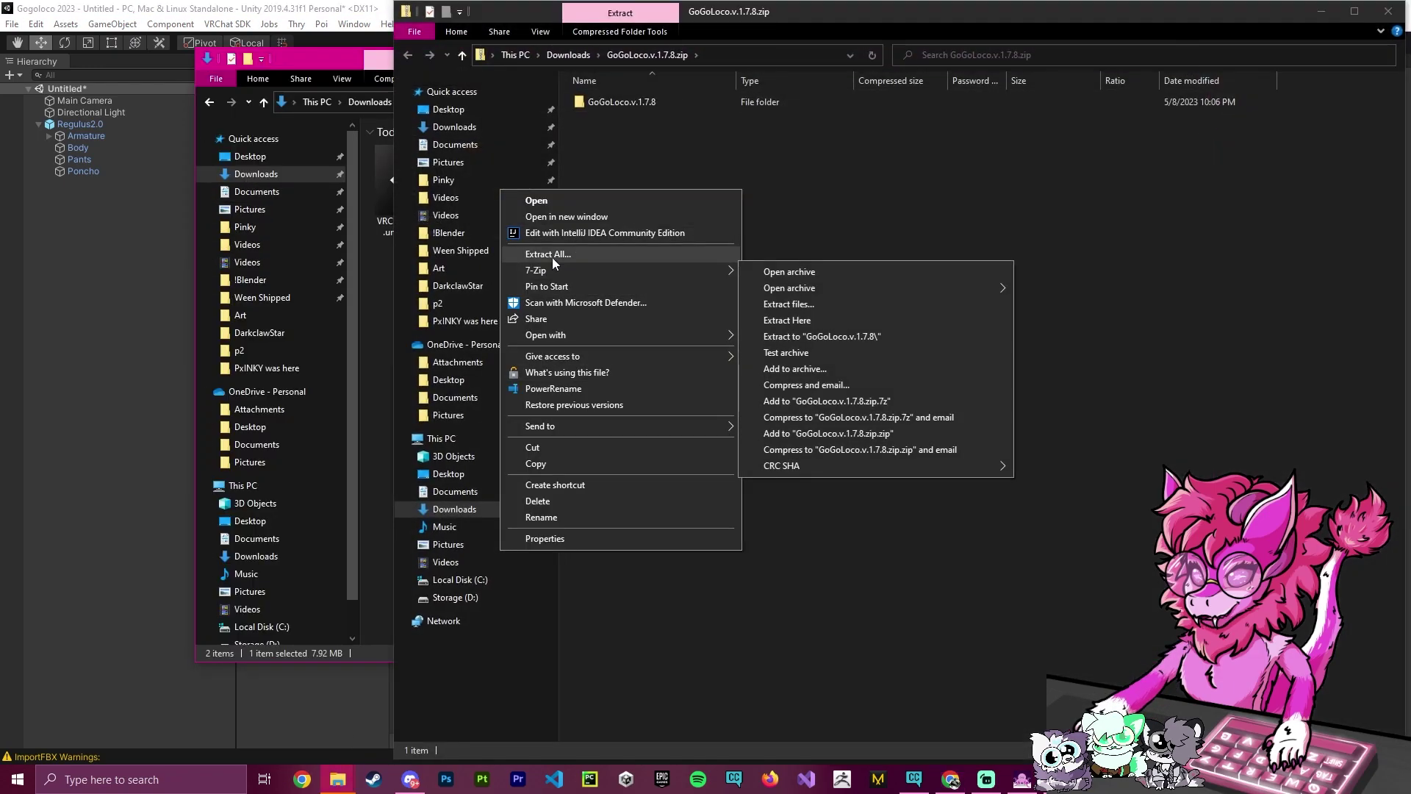
click(1387, 11)
right_click(514, 220)
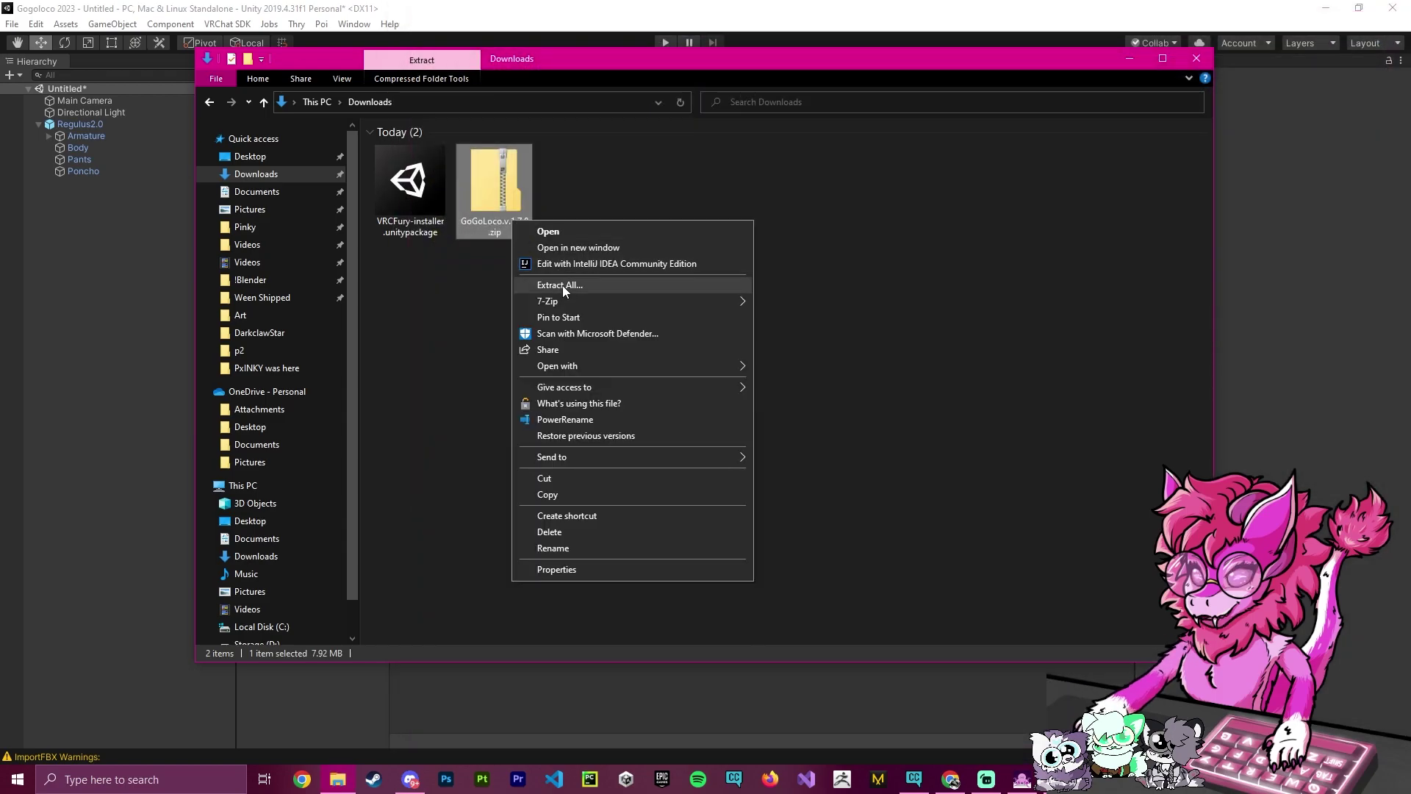
click(563, 285)
click(838, 530)
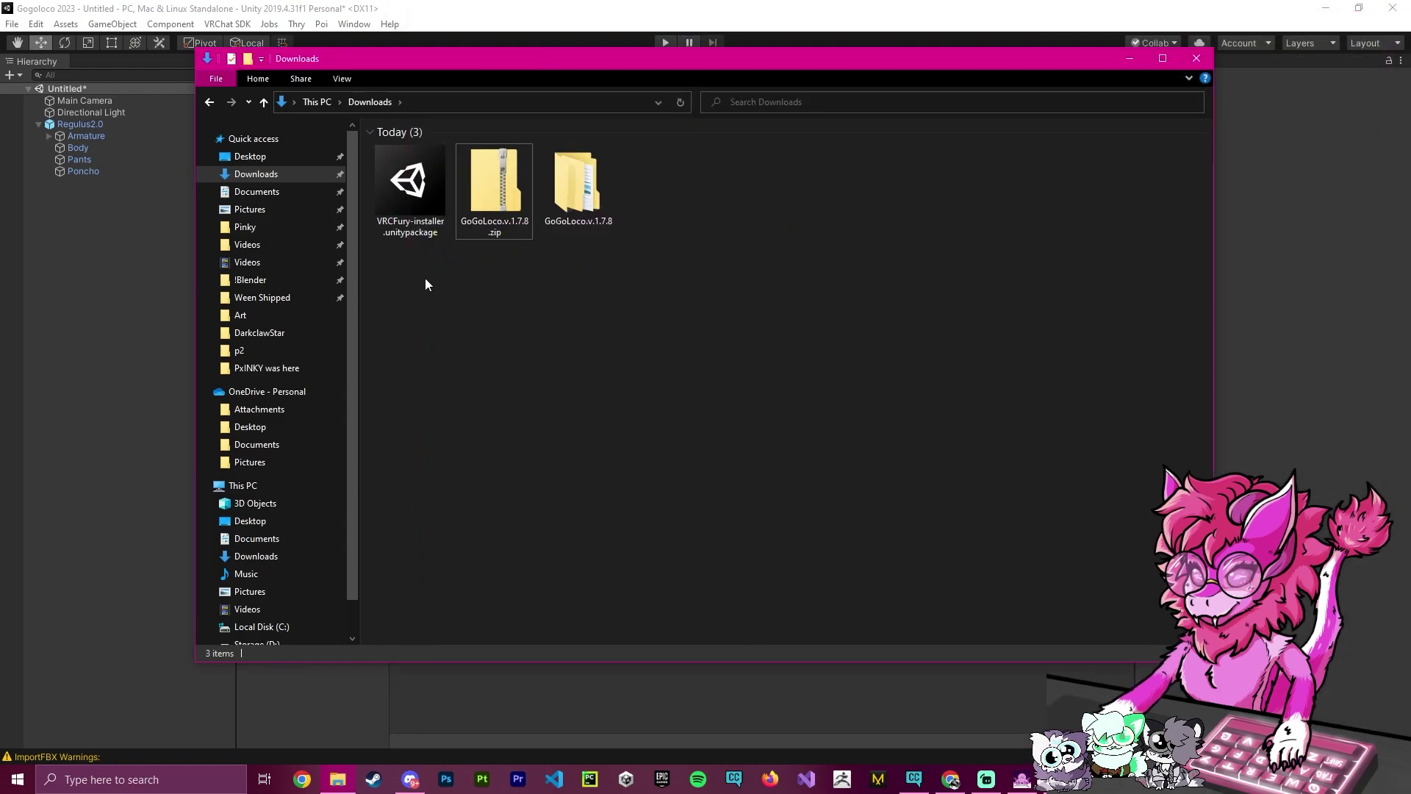
Import VRCFury-installer.unitypackage into Unity and confirm both VRCFury Updater notices.
mouse_move(410, 187)
mouse_down()
mouse_move(441, 225)
mouse_move(545, 603)
mouse_move(548, 710)
mouse_up()
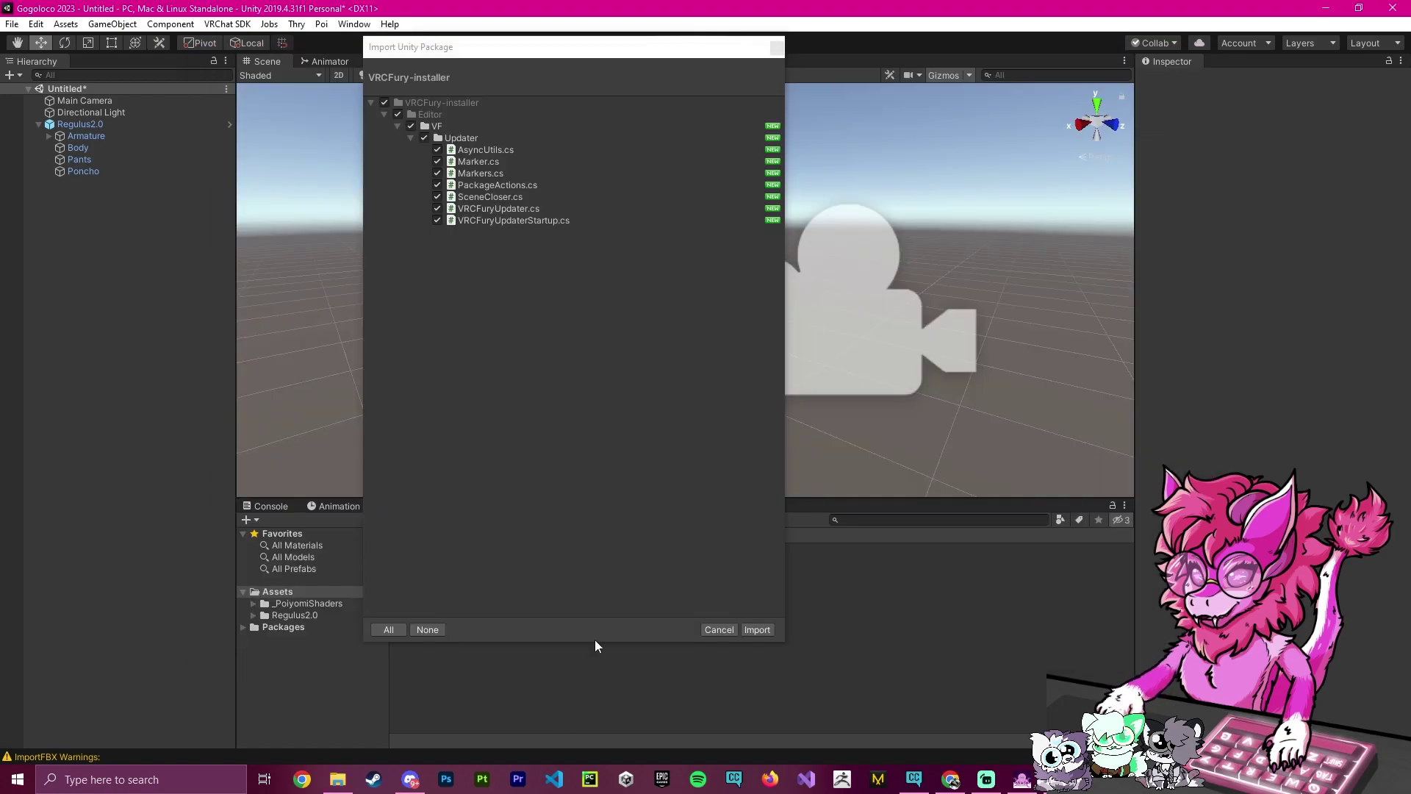
click(759, 631)
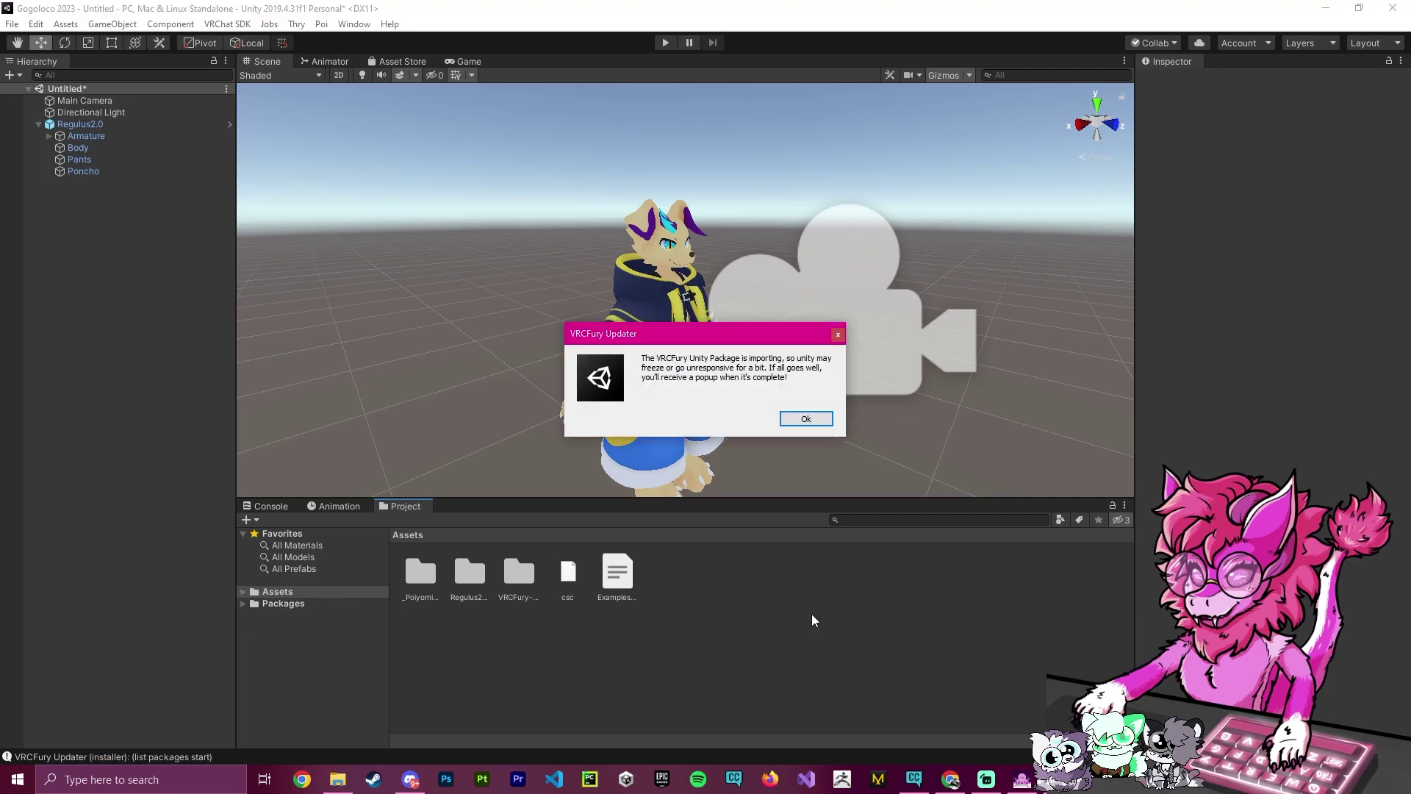
click(805, 419)
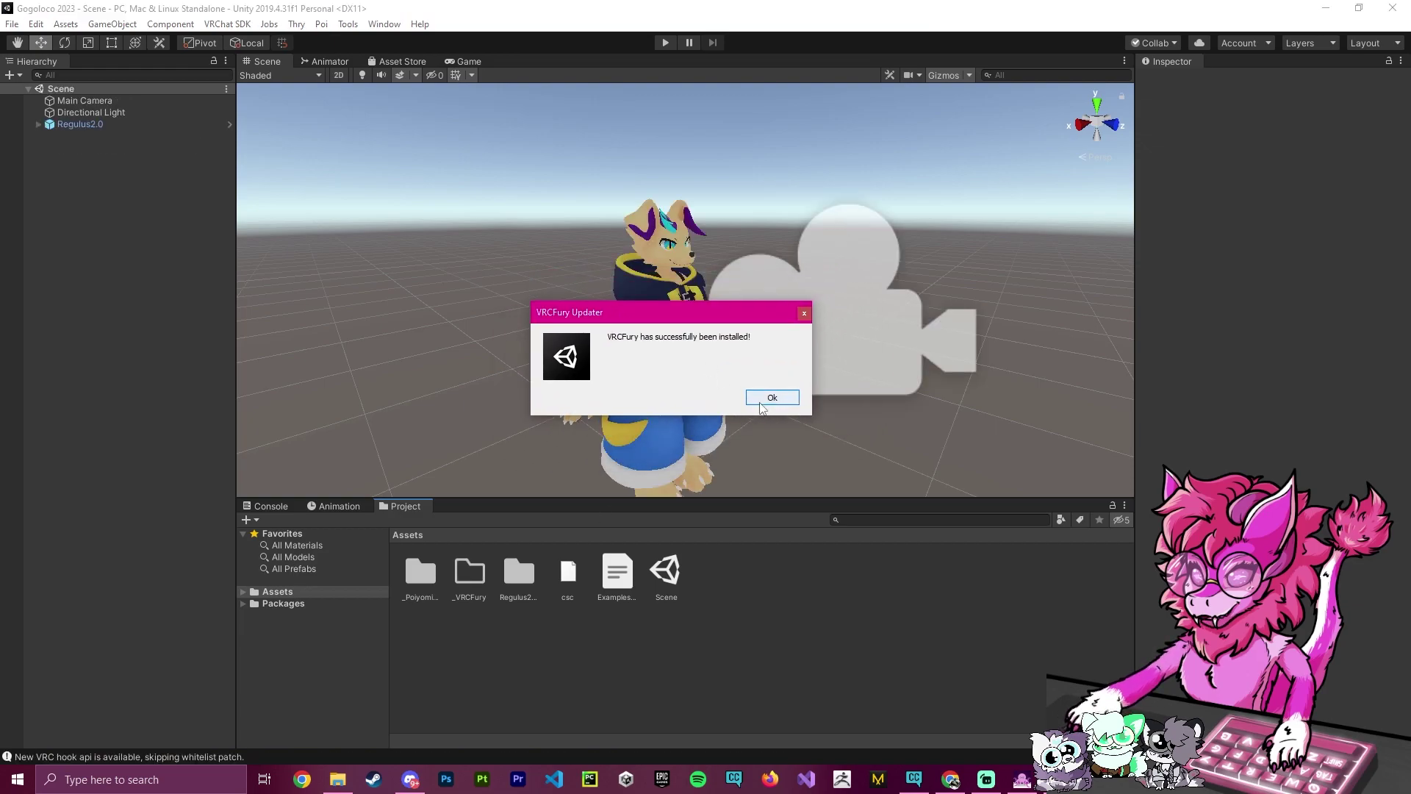
click(806, 419)
click(962, 778)
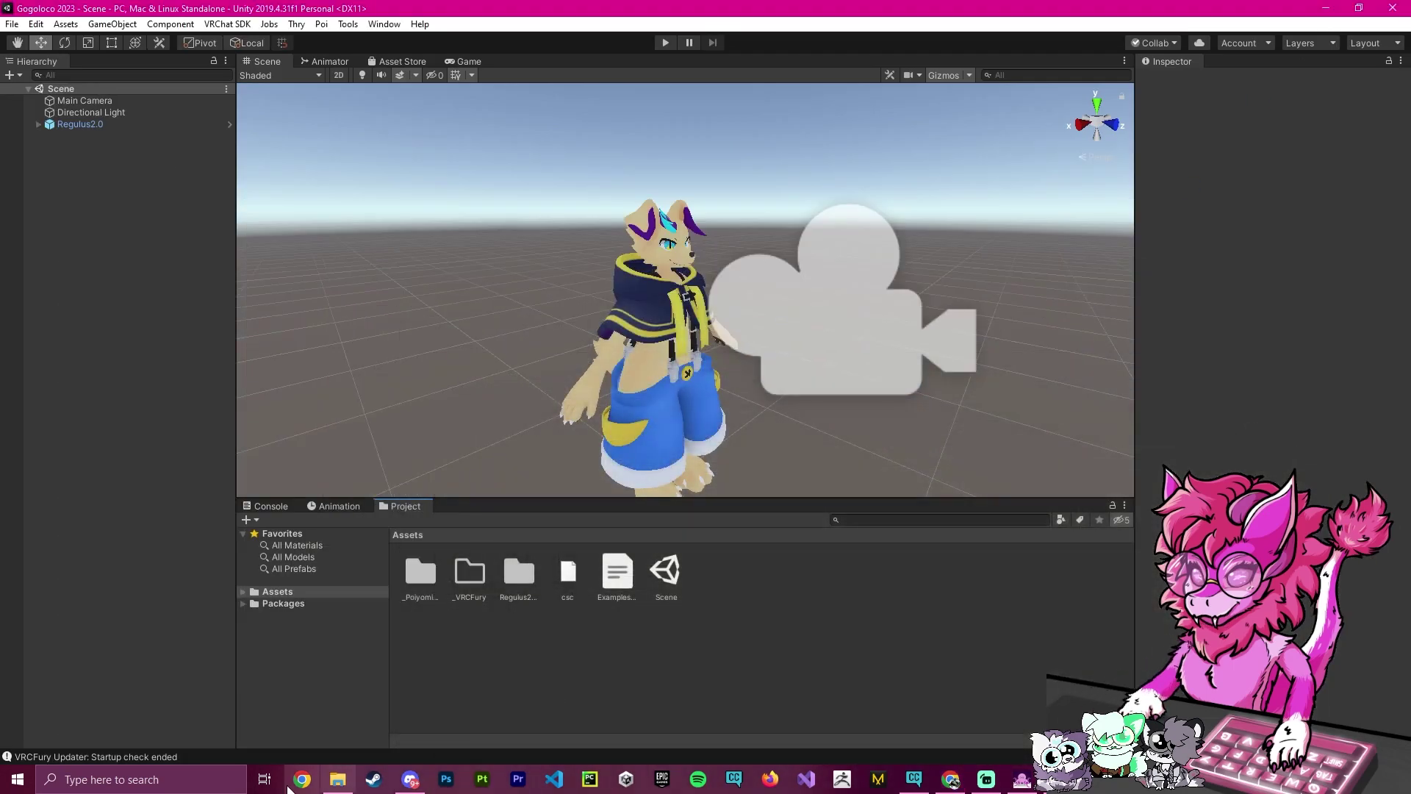
Import GoLoco.v.1.7.8.unitypackage from the nested GoGoLoco.v.1.7.8 folder into Unity.
click(338, 779)
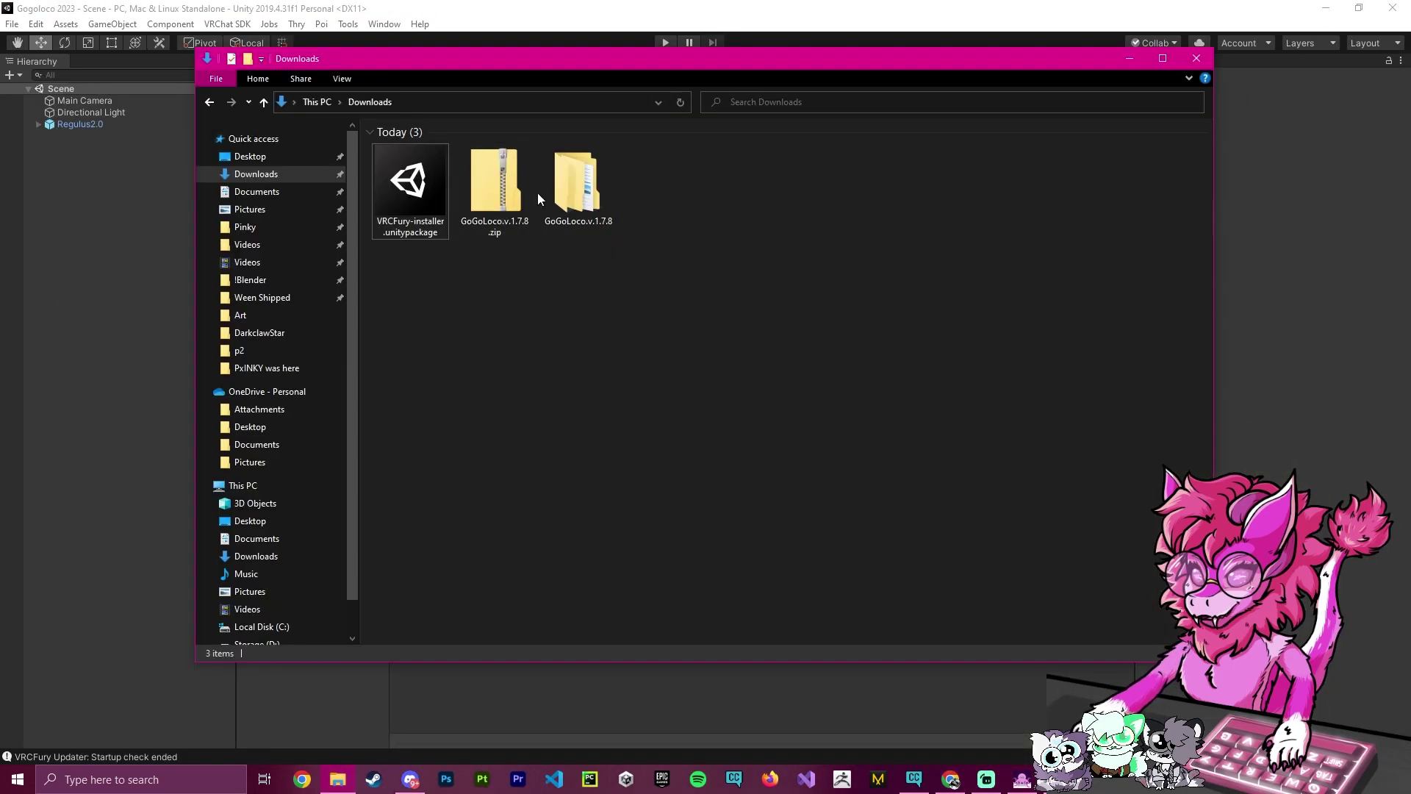
double_click(576, 188)
double_click(438, 153)
drag(407, 151, 588, 745)
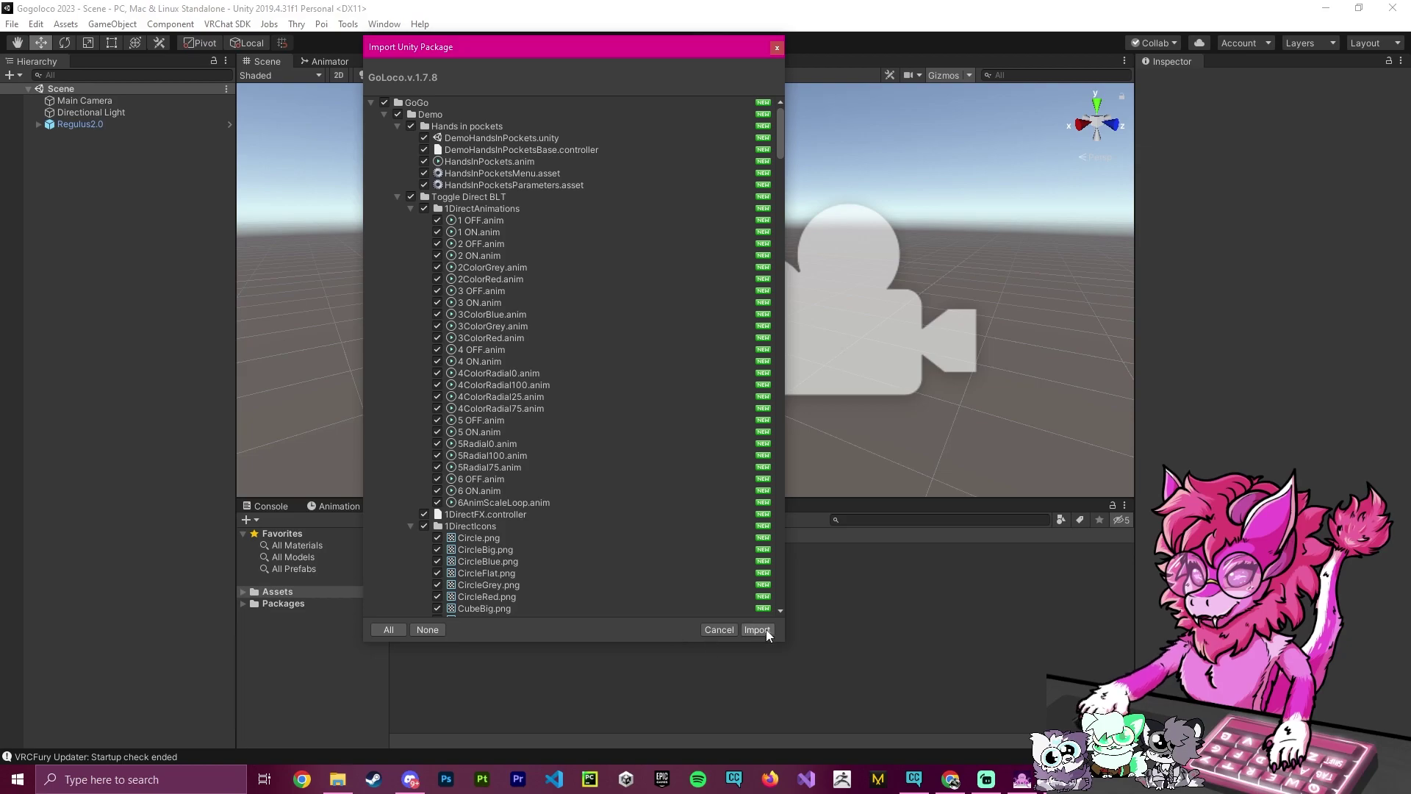
click(757, 630)
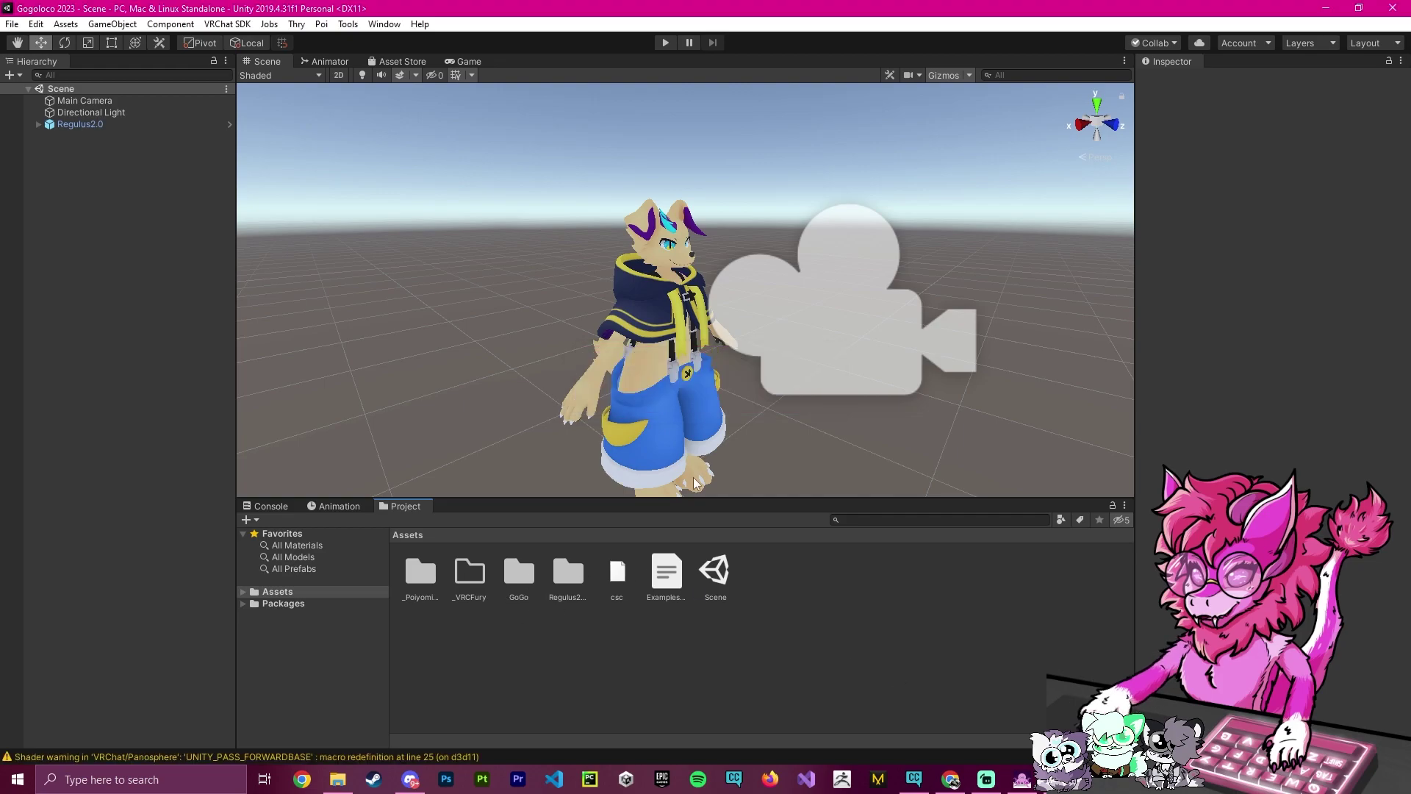
Browse to the GogoLoco folder under Packages > VRCFury Prefabs.
alt+drag(662, 386, 771, 386)
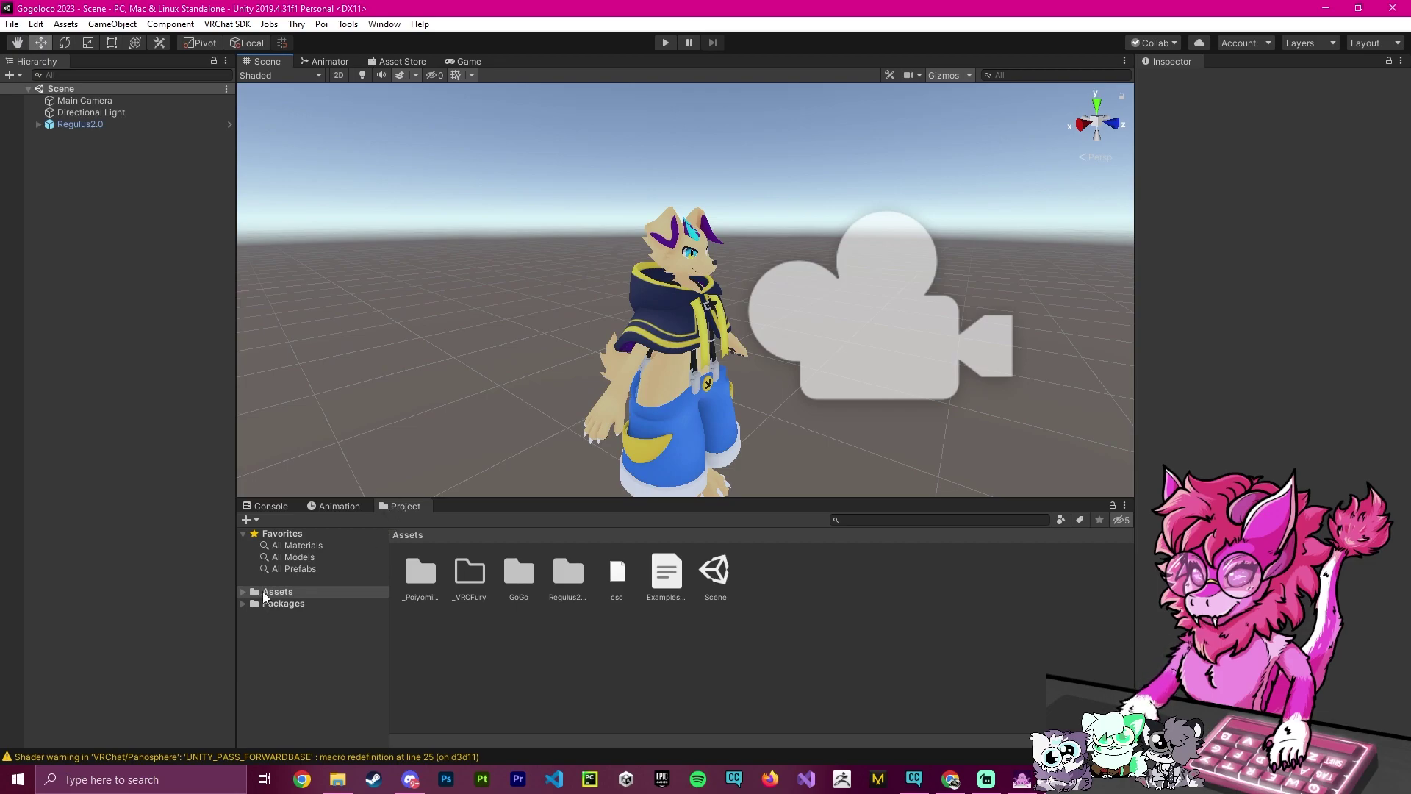
click(267, 604)
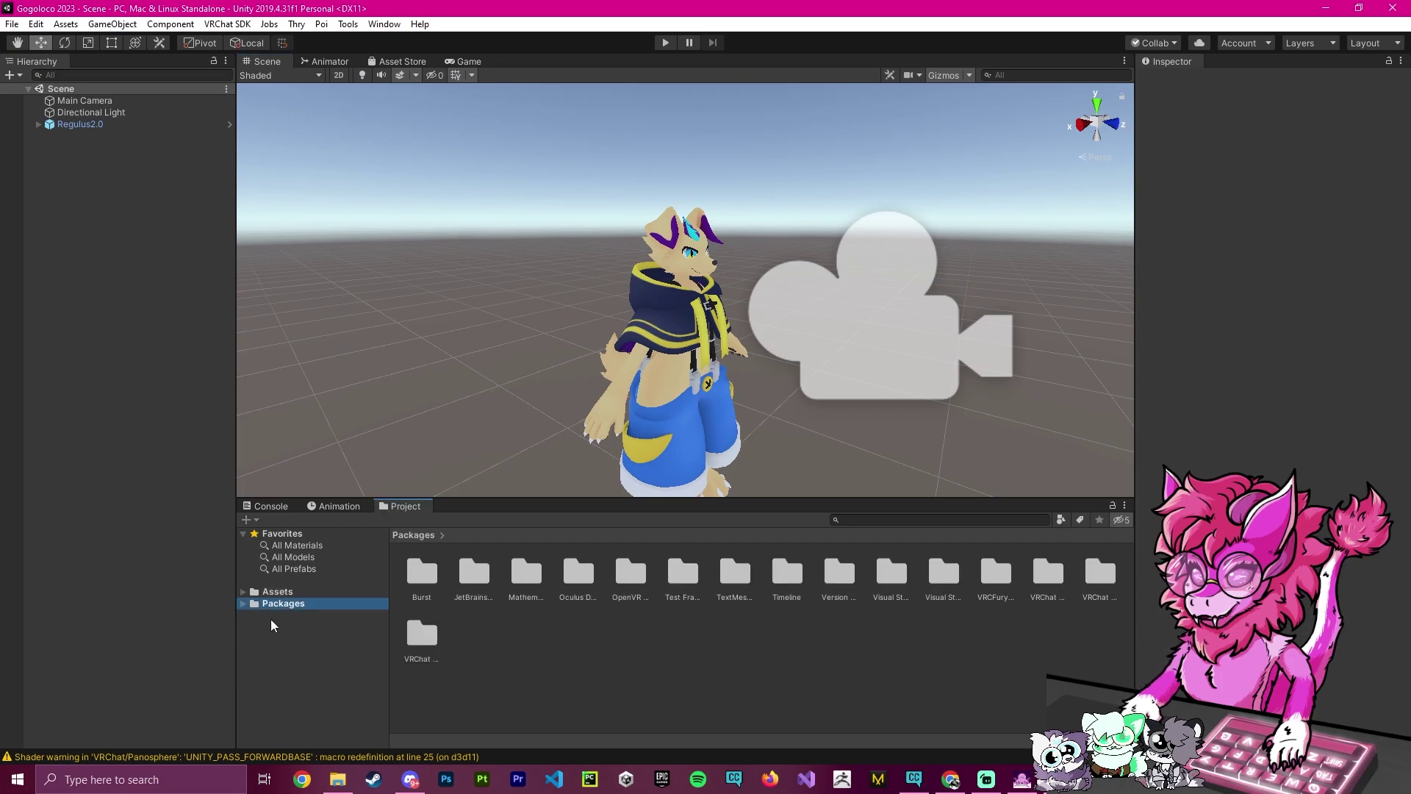
click(988, 575)
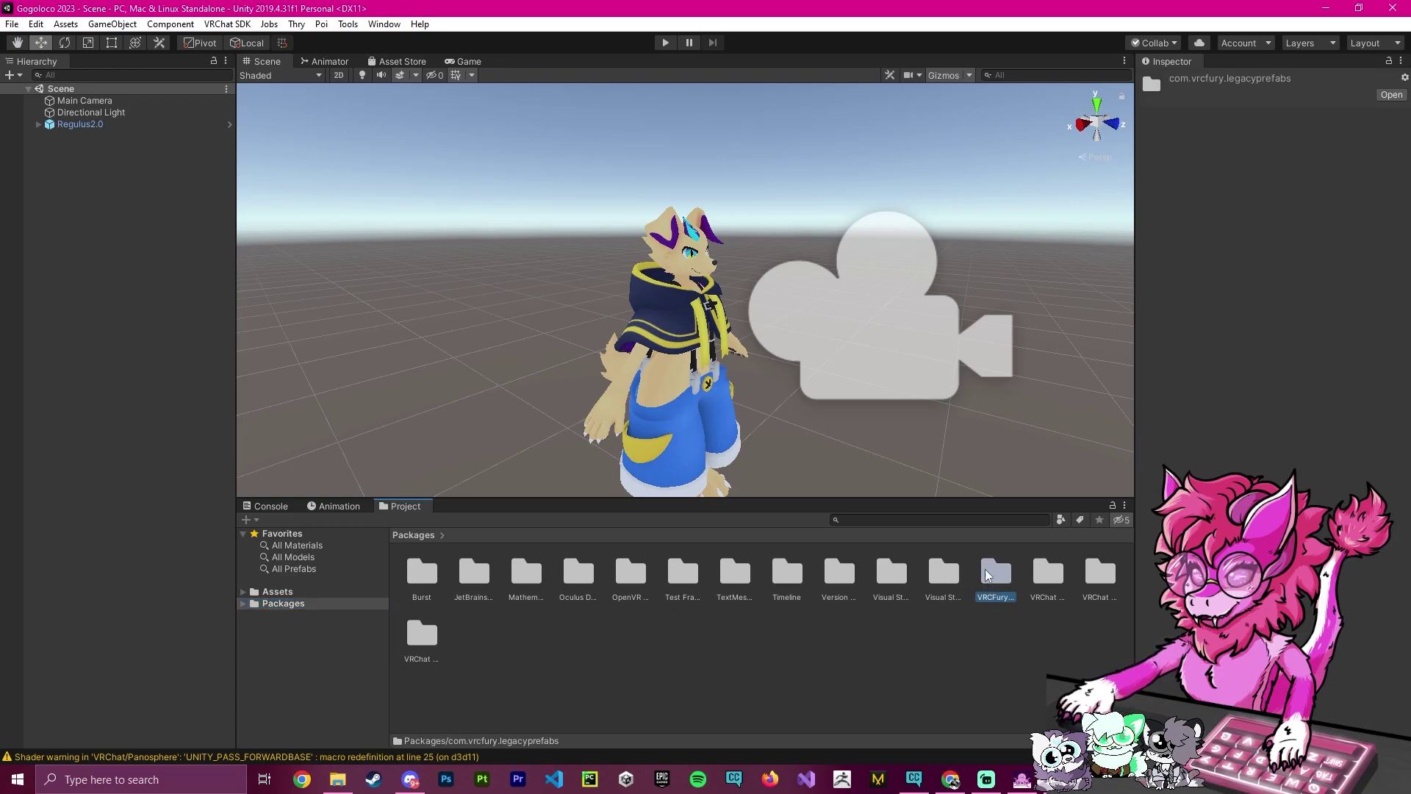
double_click(985, 575)
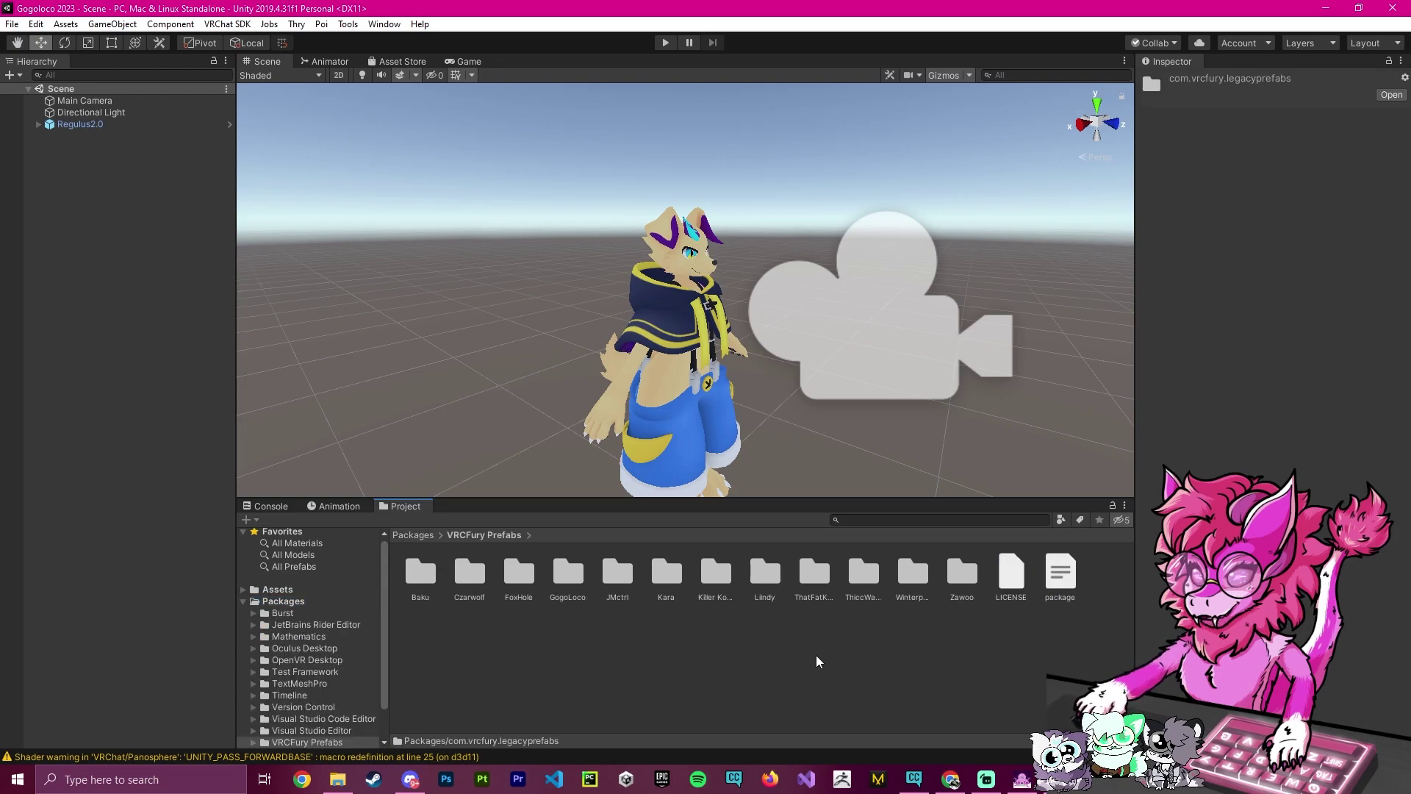
click(851, 620)
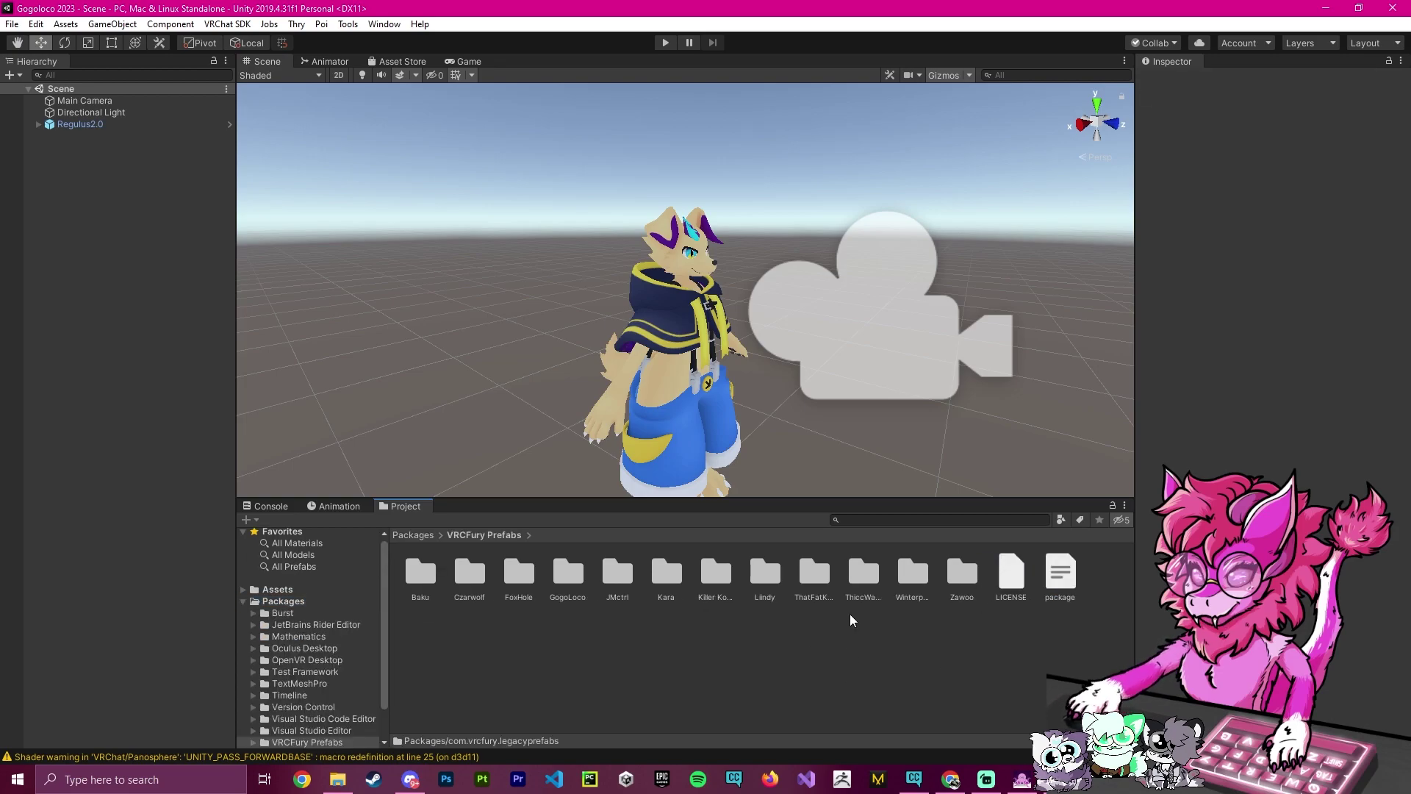
double_click(566, 574)
Compare the GogoLoco Scale Only, All and Broke prefabs, ending on GogoLoco Broke (VRCFury).
click(610, 585)
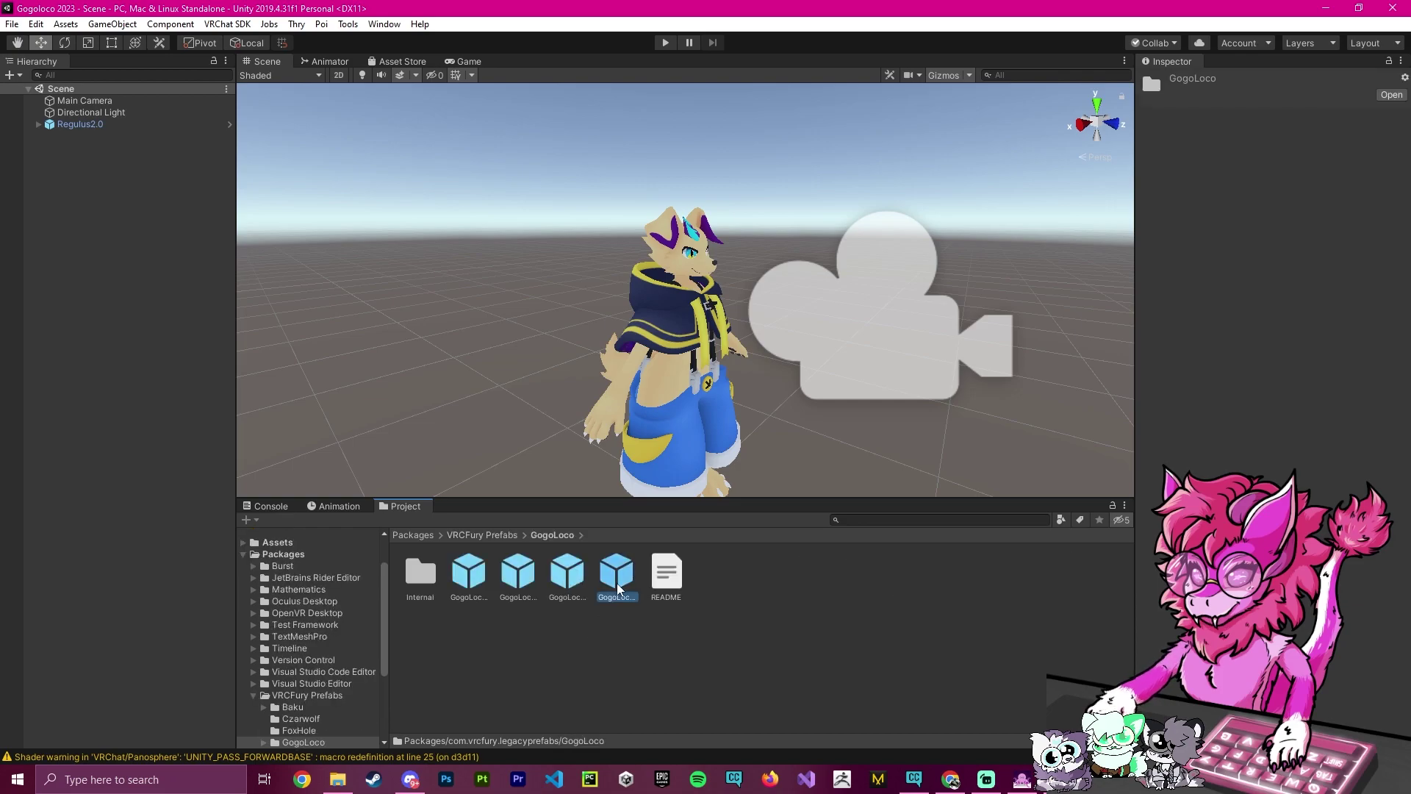
click(568, 579)
click(518, 579)
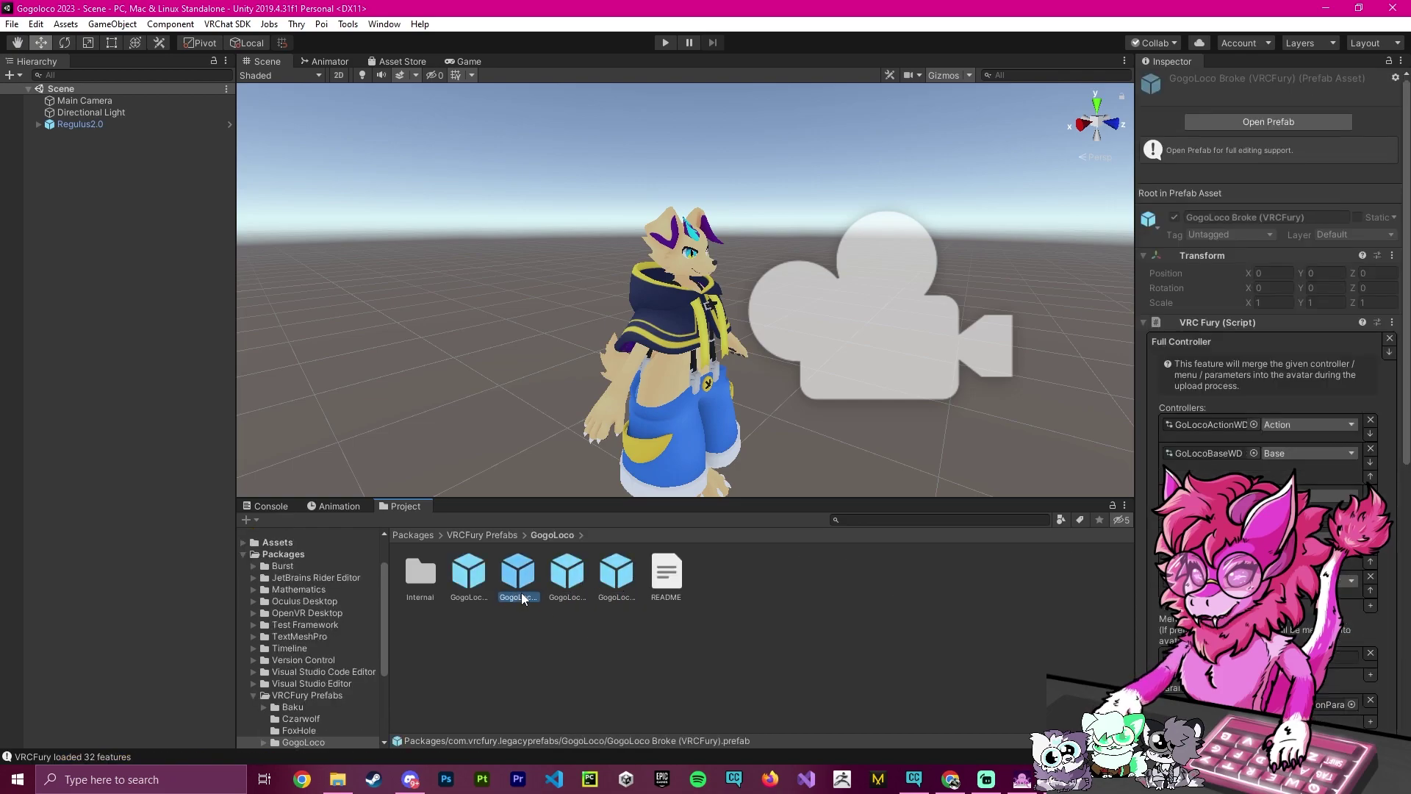
click(469, 579)
click(571, 582)
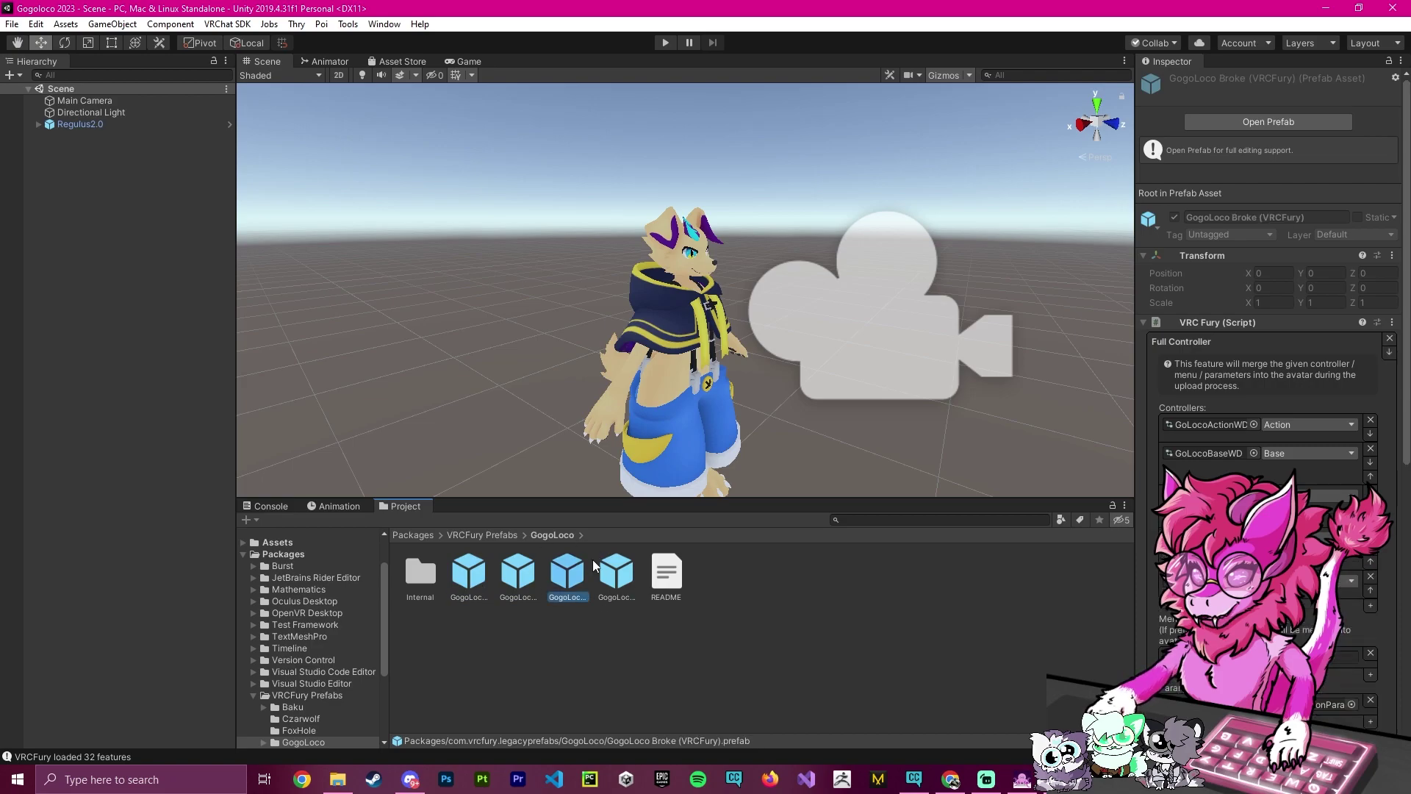
click(618, 580)
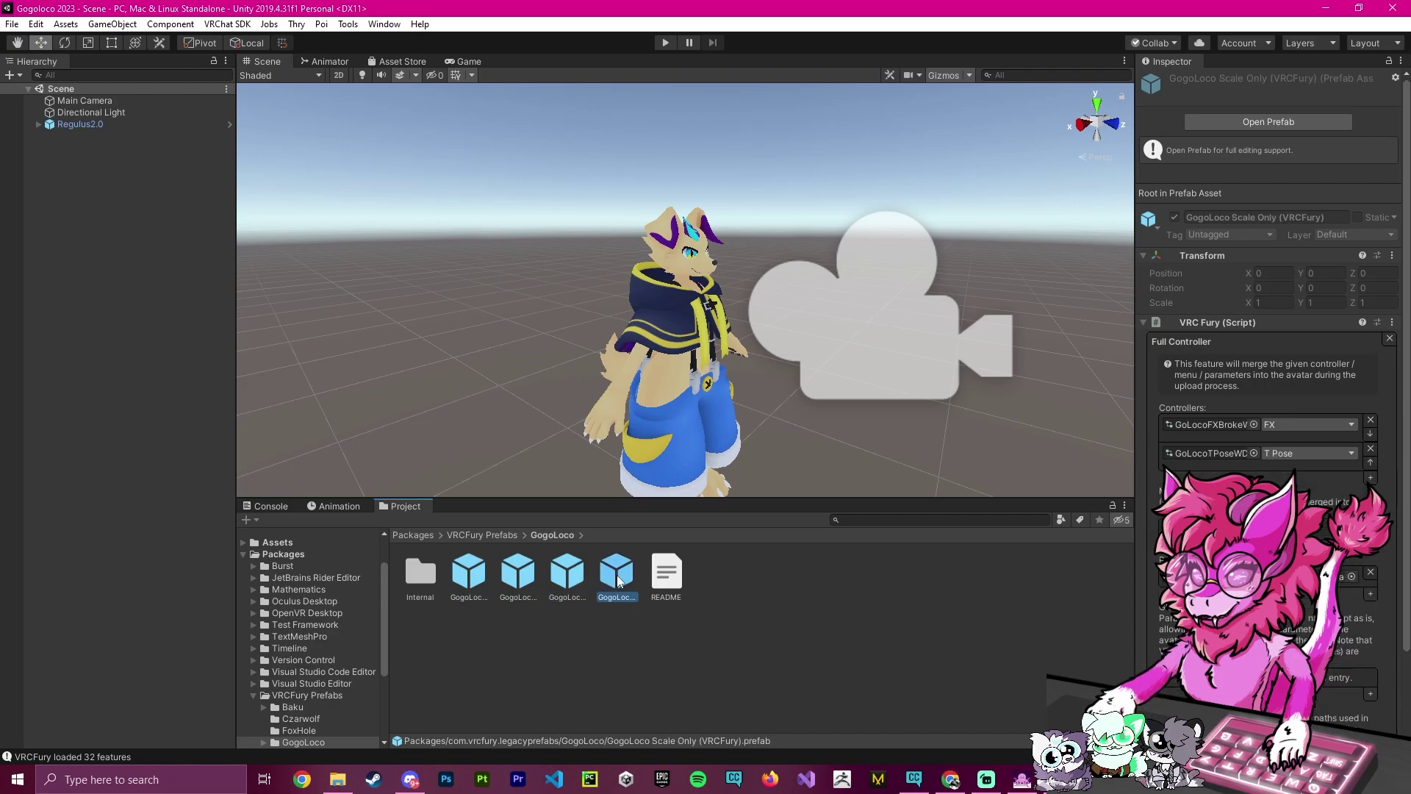
click(568, 572)
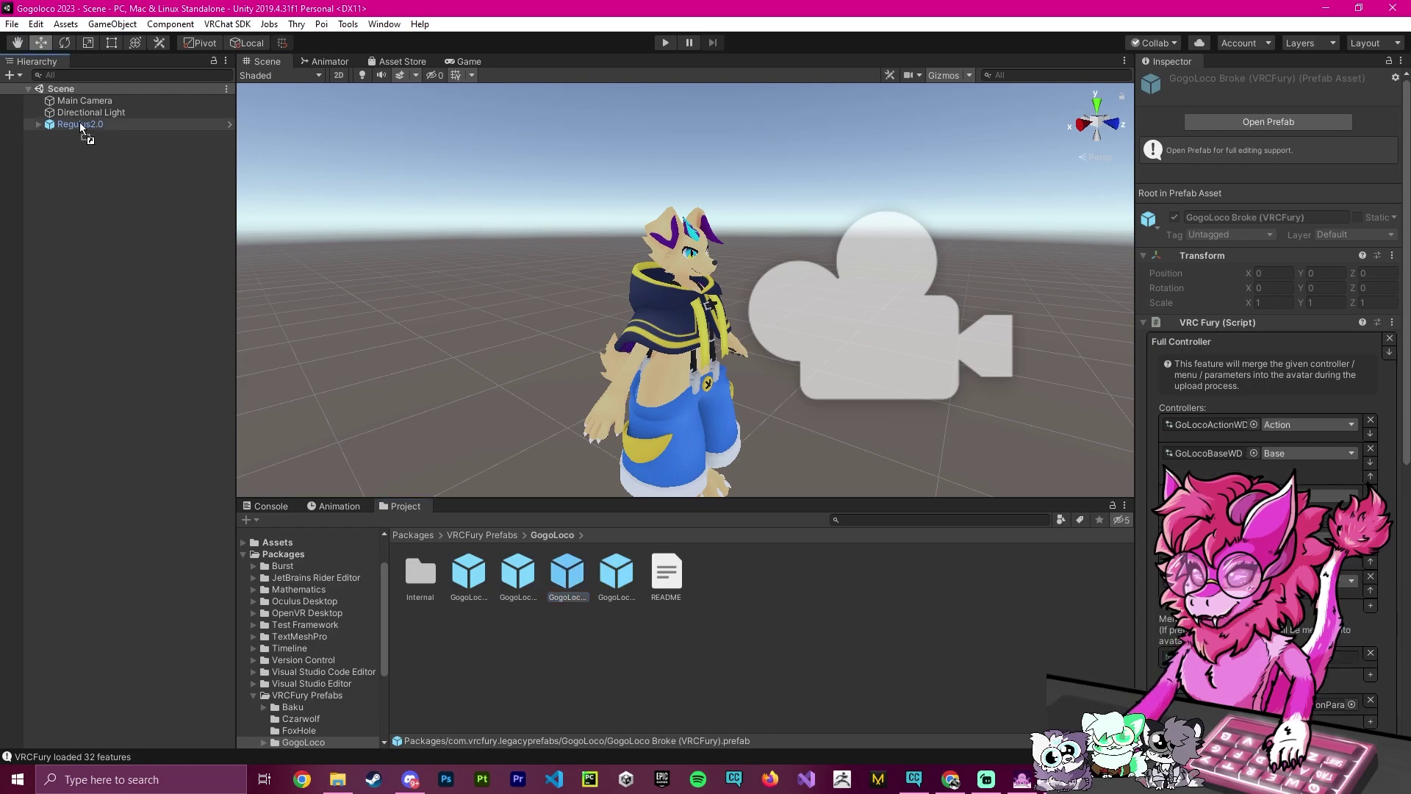
Place the GogoLoco Broke (VRCFury) prefab under Regulus2.0 in the Hierarchy.
drag(550, 591, 74, 124)
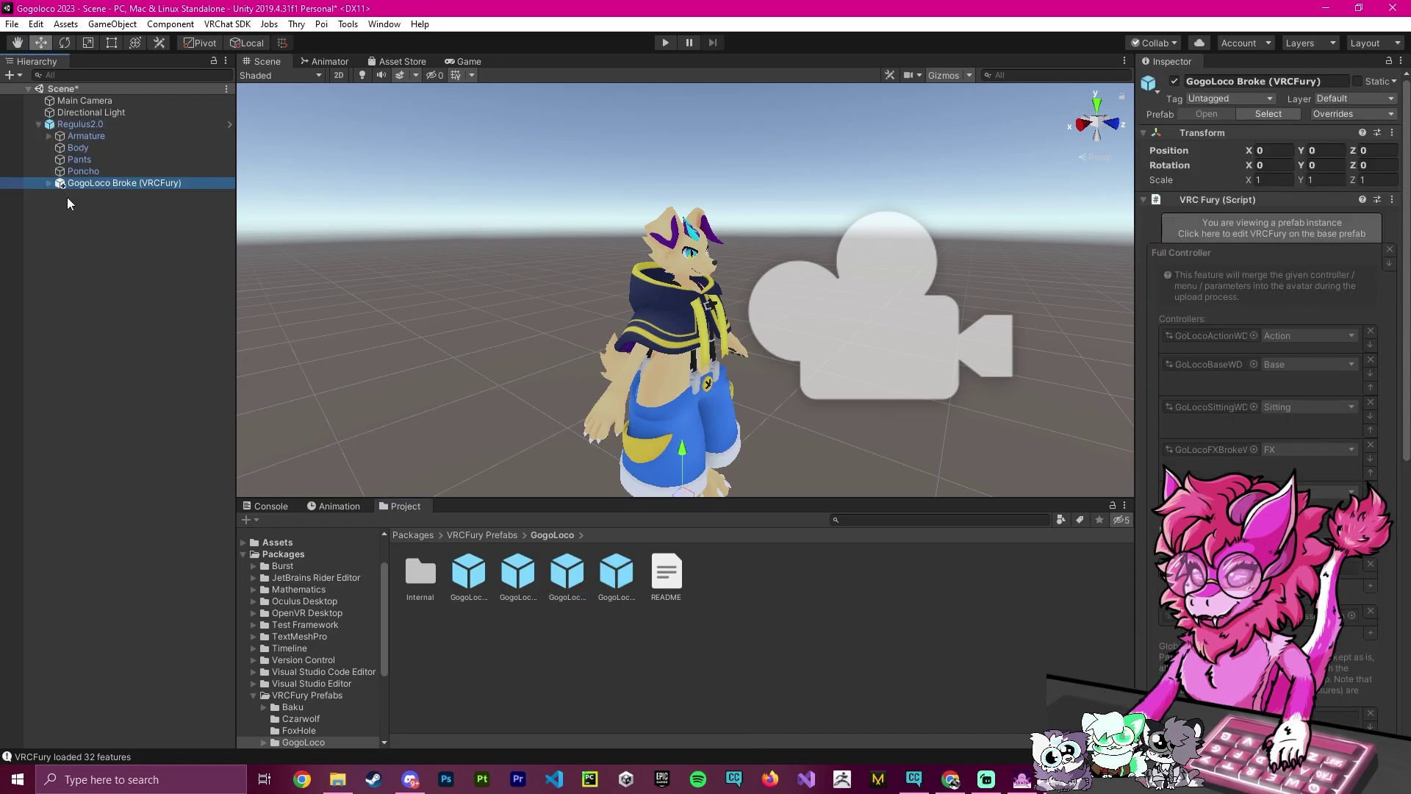
scroll(1268, 387, down, 2)
scroll(1268, 385, down, 2)
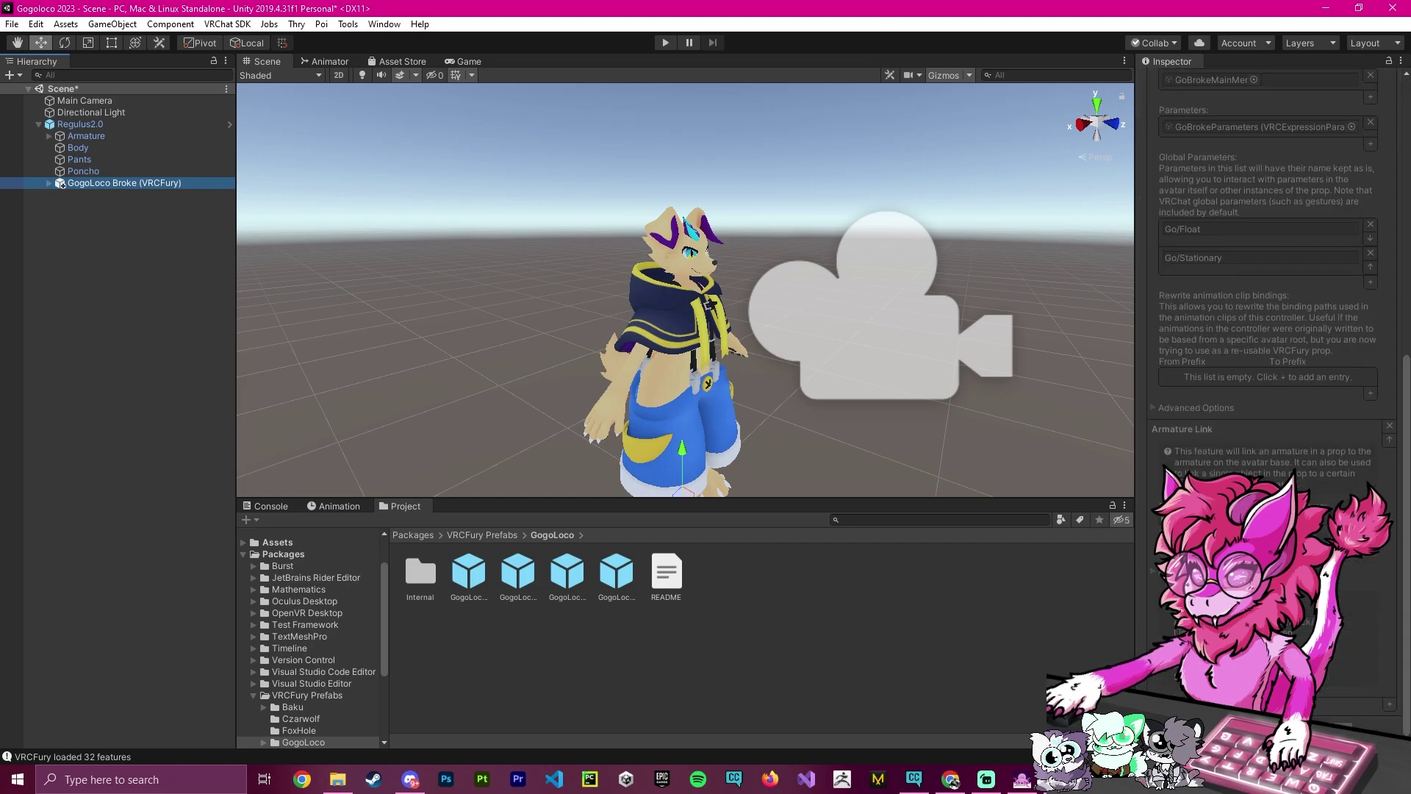
scroll(1268, 386, down, 2)
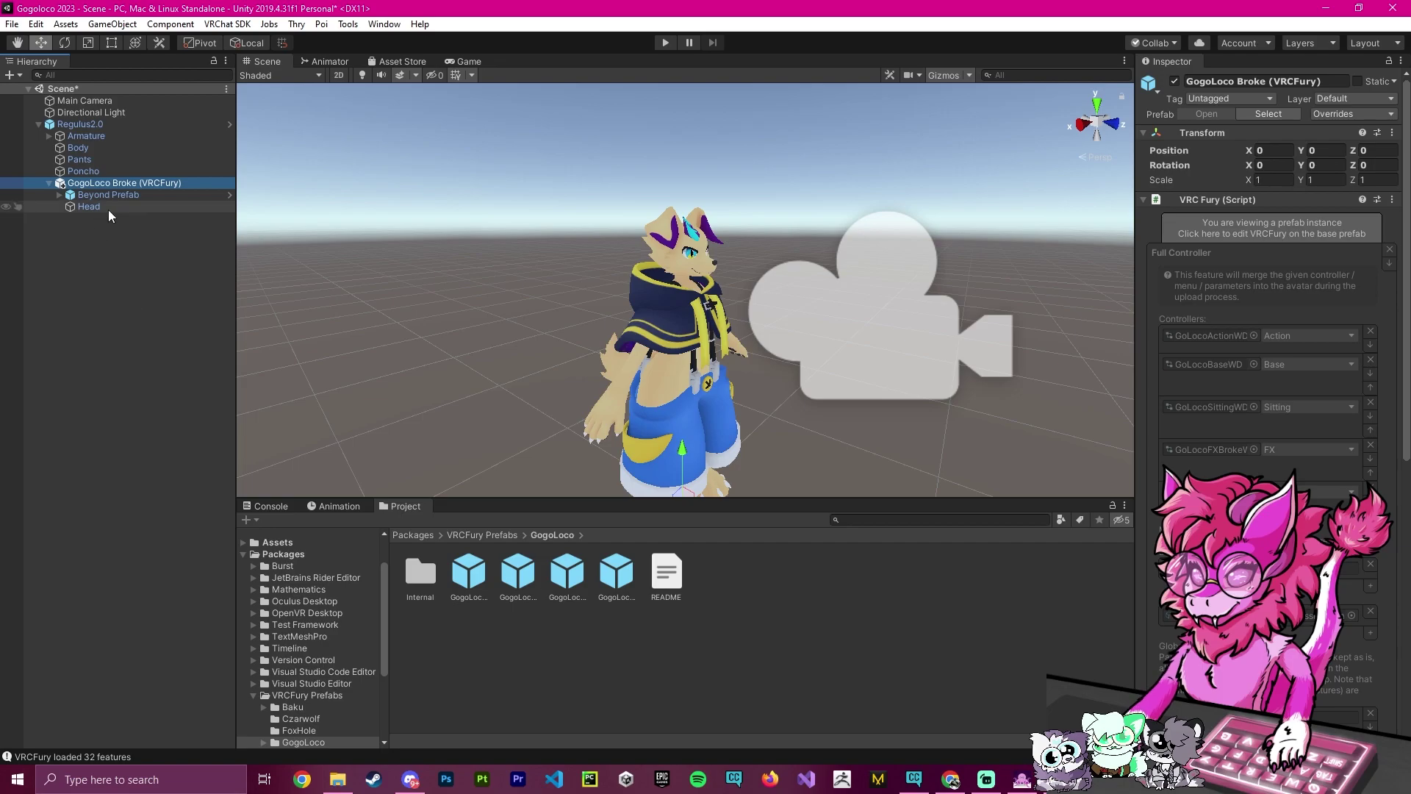
scroll(1308, 372, down, 5)
scroll(1279, 455, down, 3)
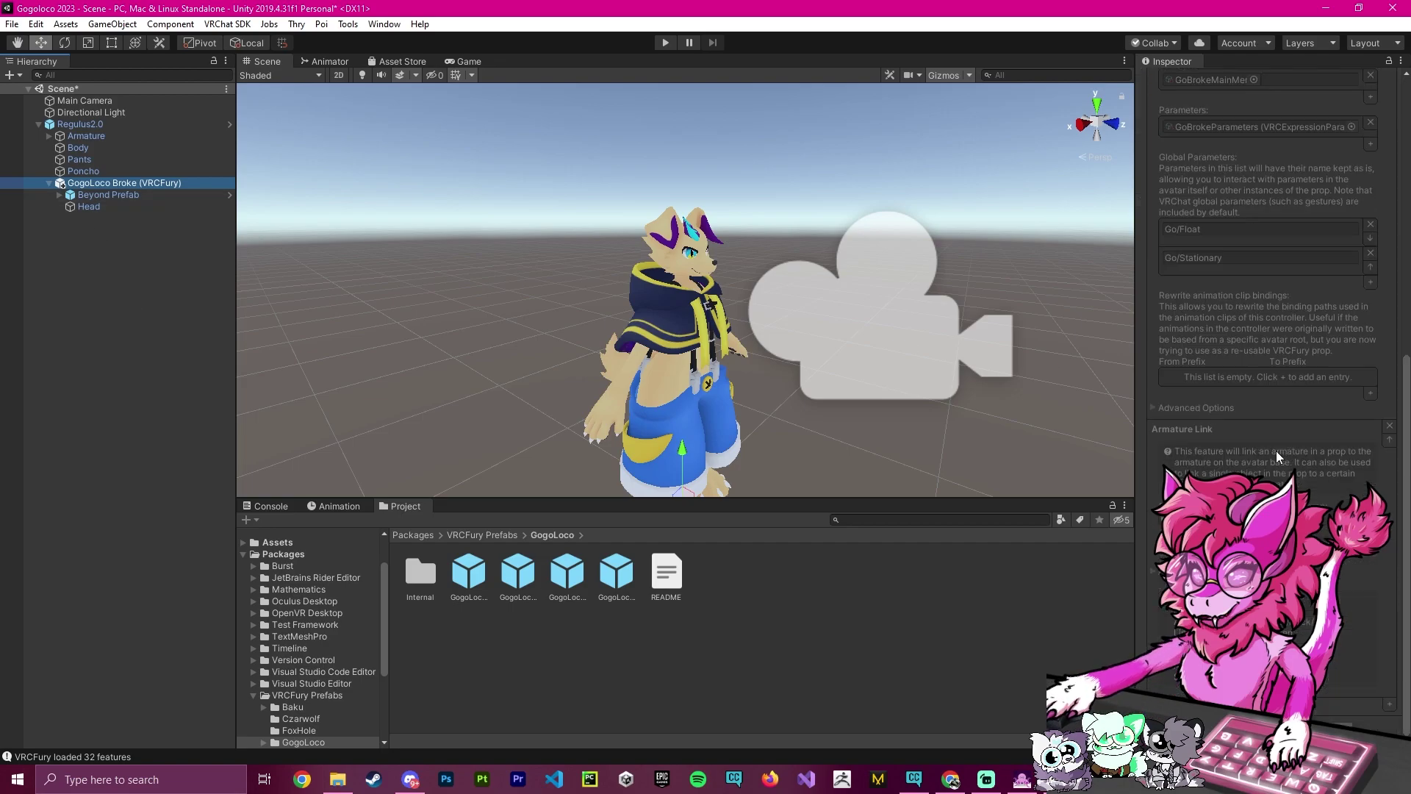
click(63, 435)
Build & Publish Regulus2.0 for Windows from the VRChat SDK Control Panel's Builder tab.
click(221, 24)
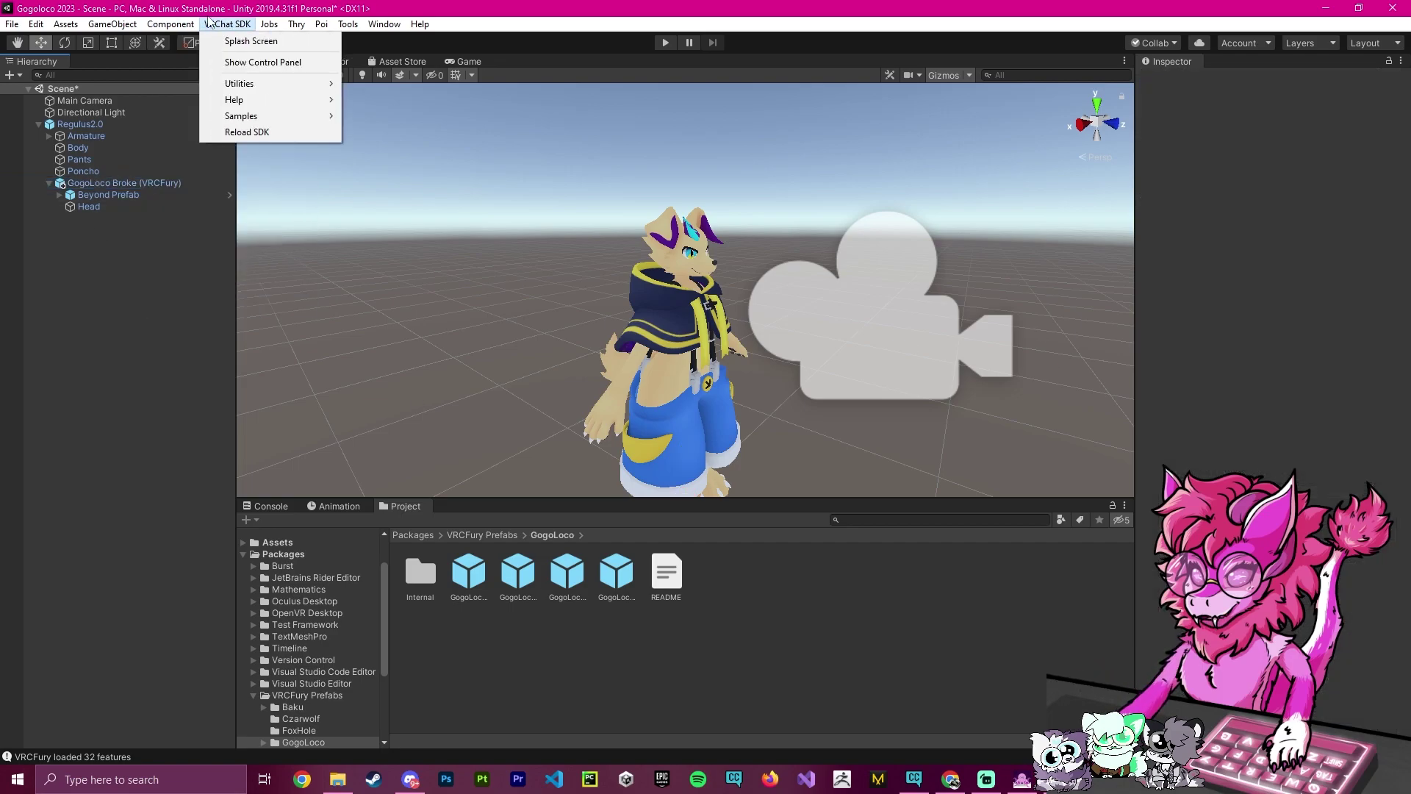
click(236, 67)
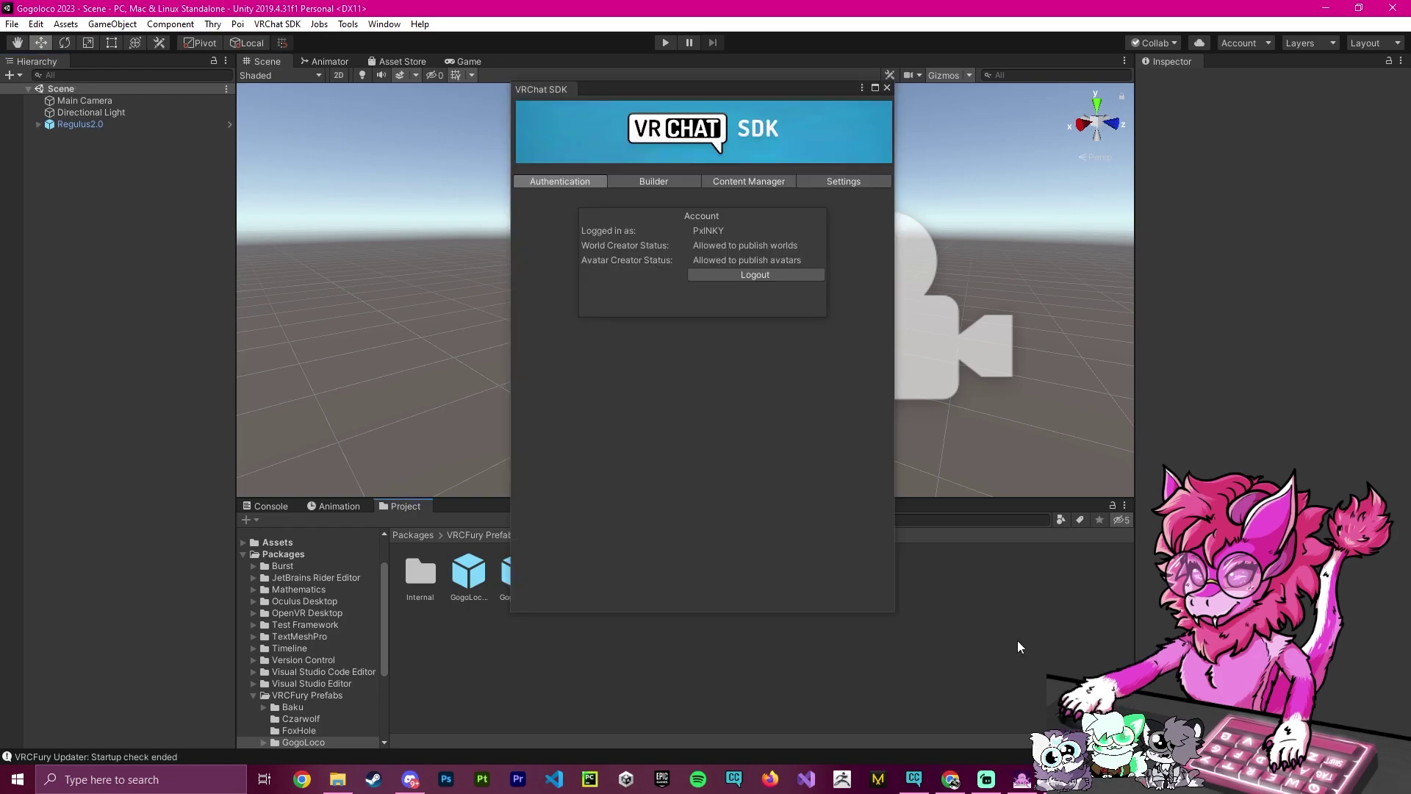
drag(678, 92, 659, 97)
click(636, 184)
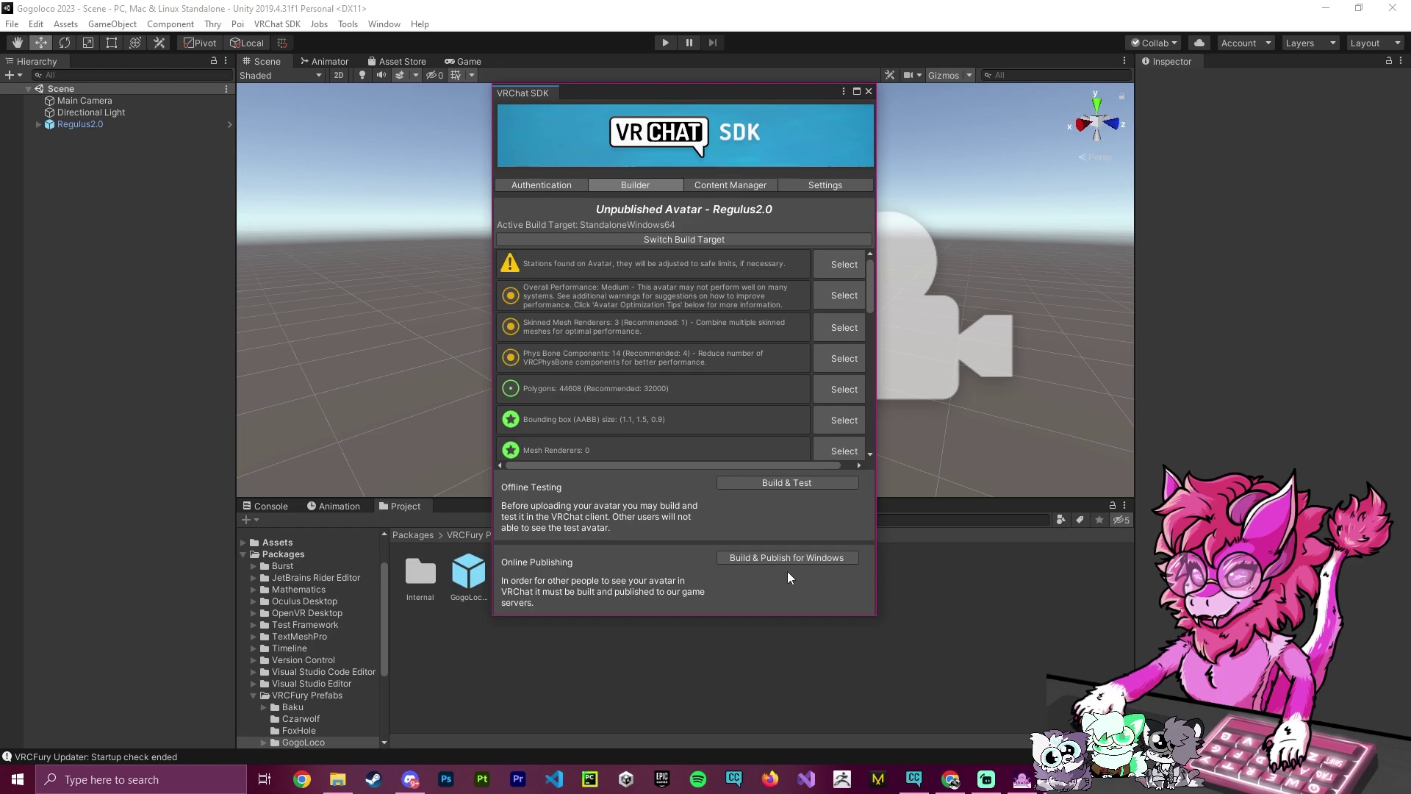
click(759, 563)
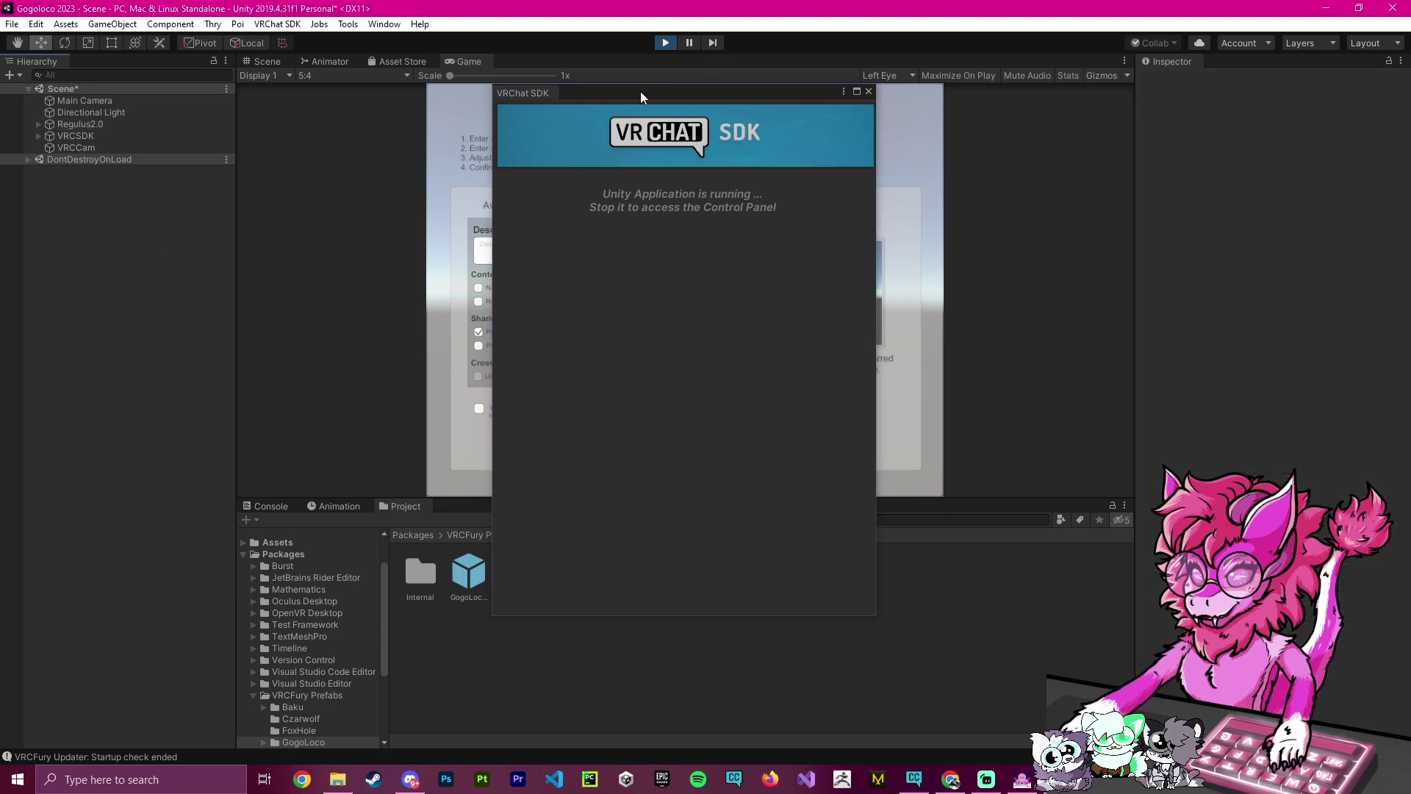
Name the avatar 'Loco Gogo Test', add a description, accept the rights agreement and upload.
drag(641, 92, 1038, 94)
click(592, 207)
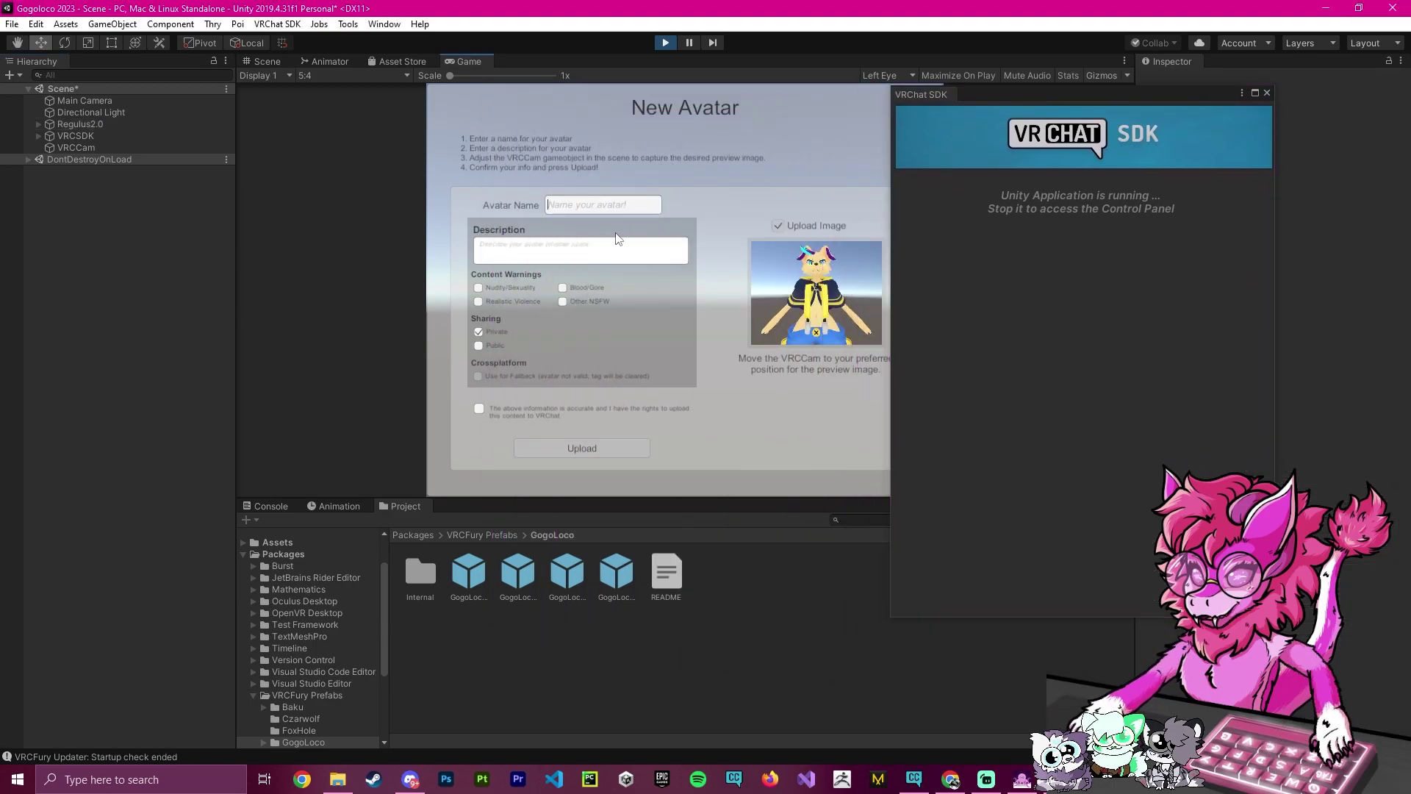
text(Loc)
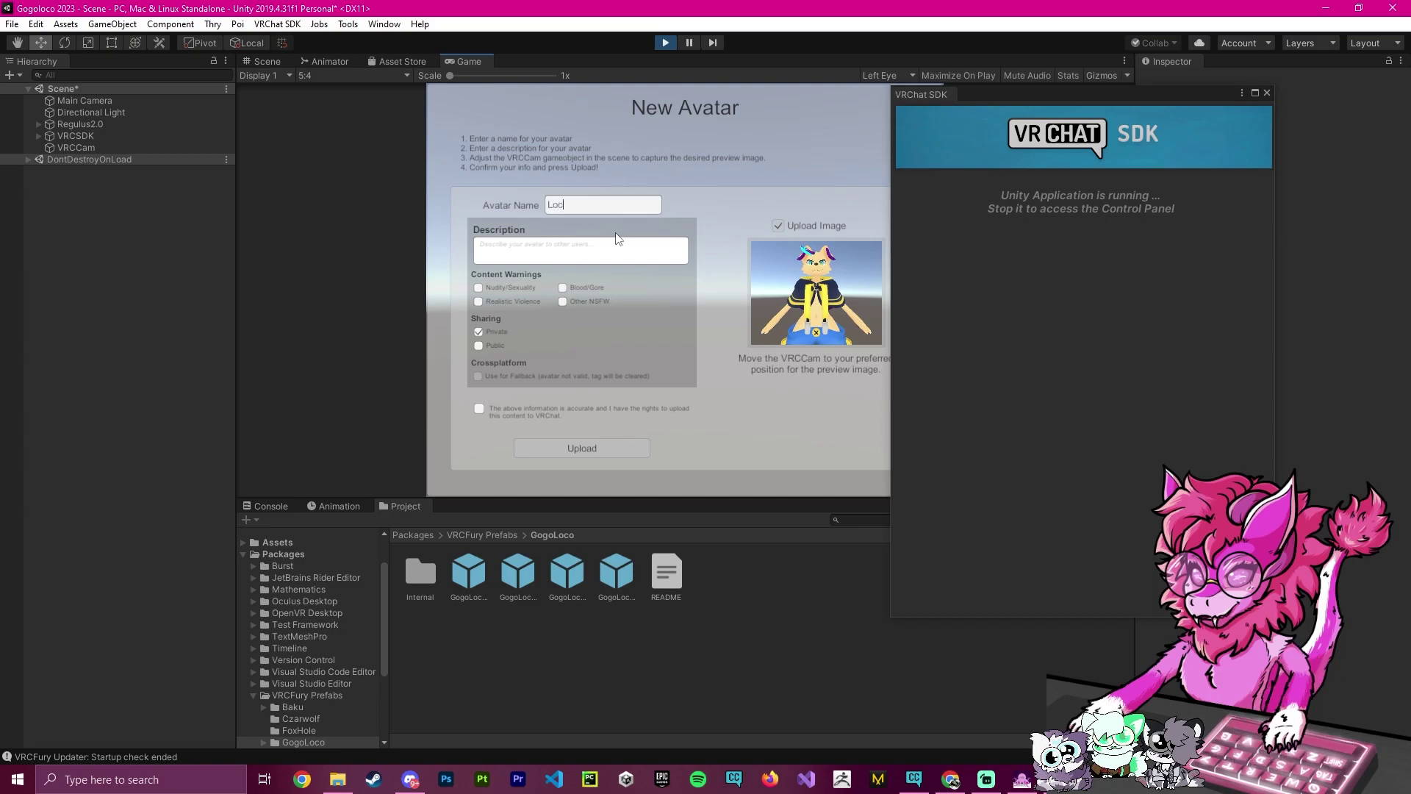
text(o Gogo)
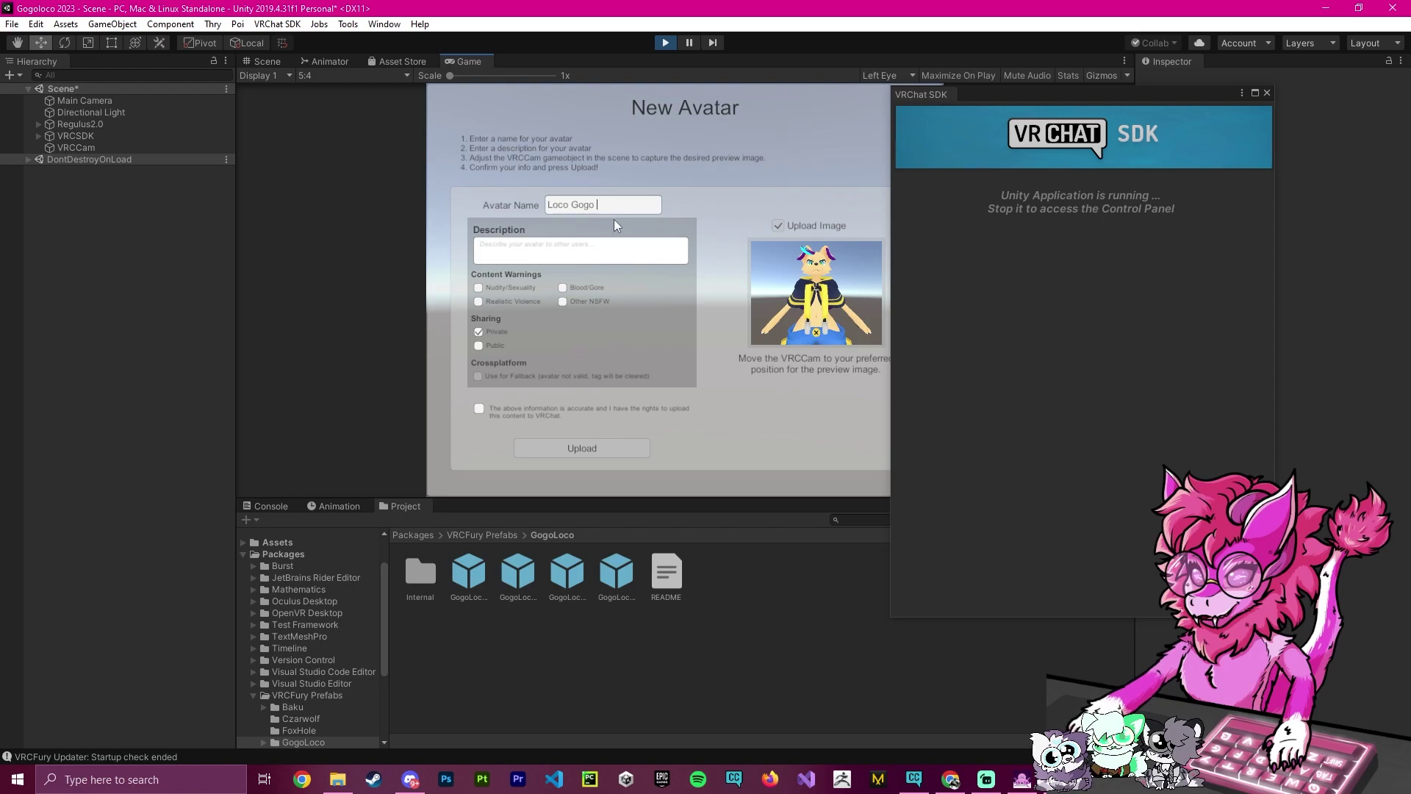
text( Test)
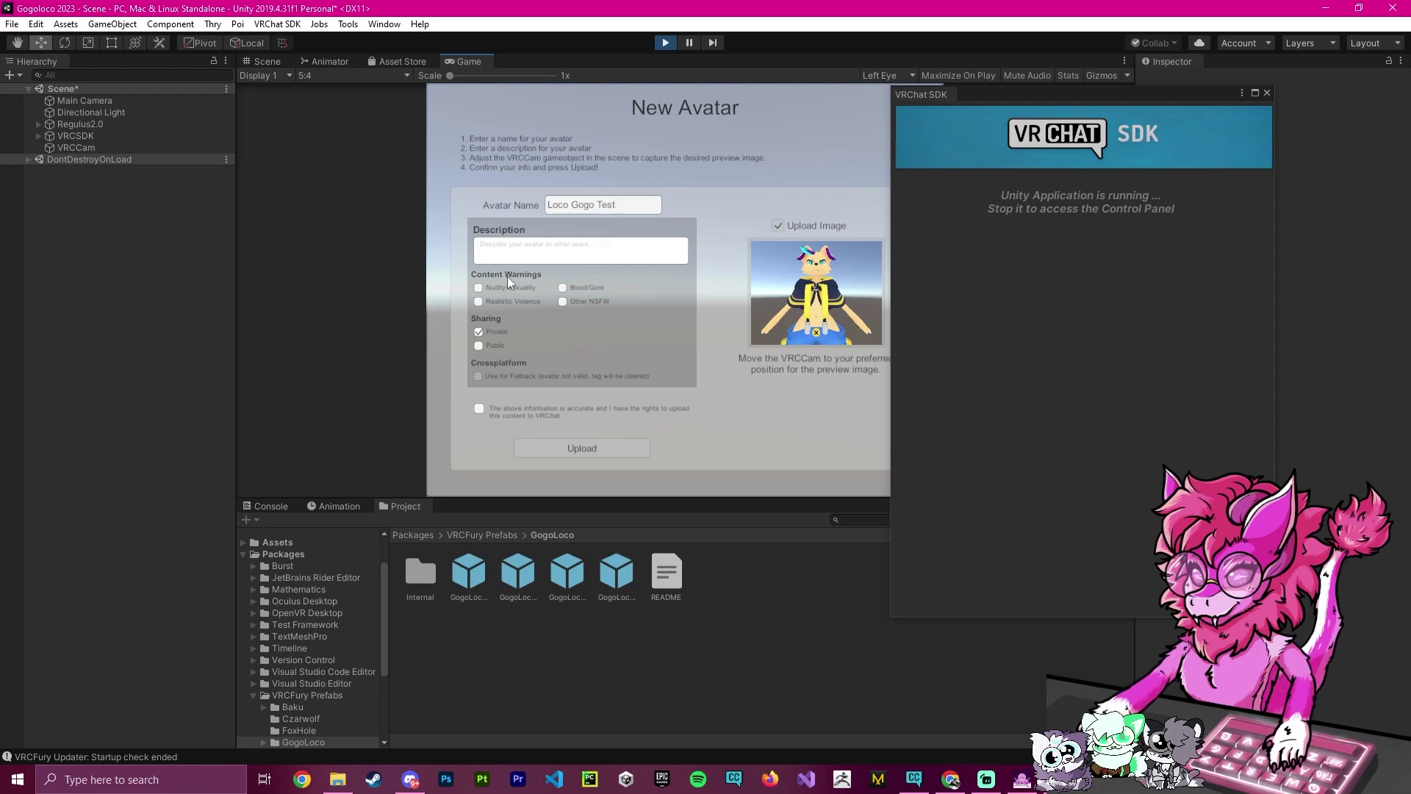
click(496, 247)
text(Lol)
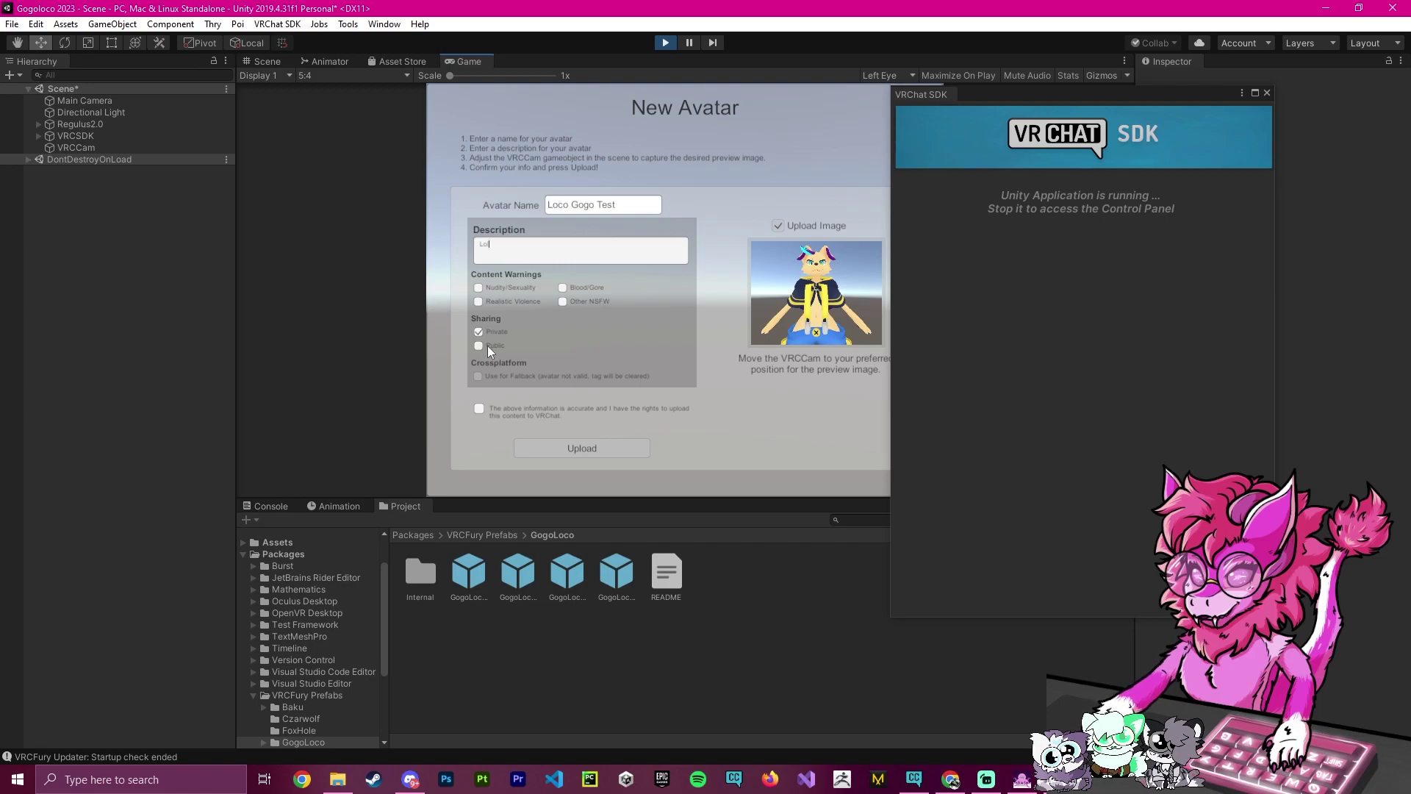
click(482, 409)
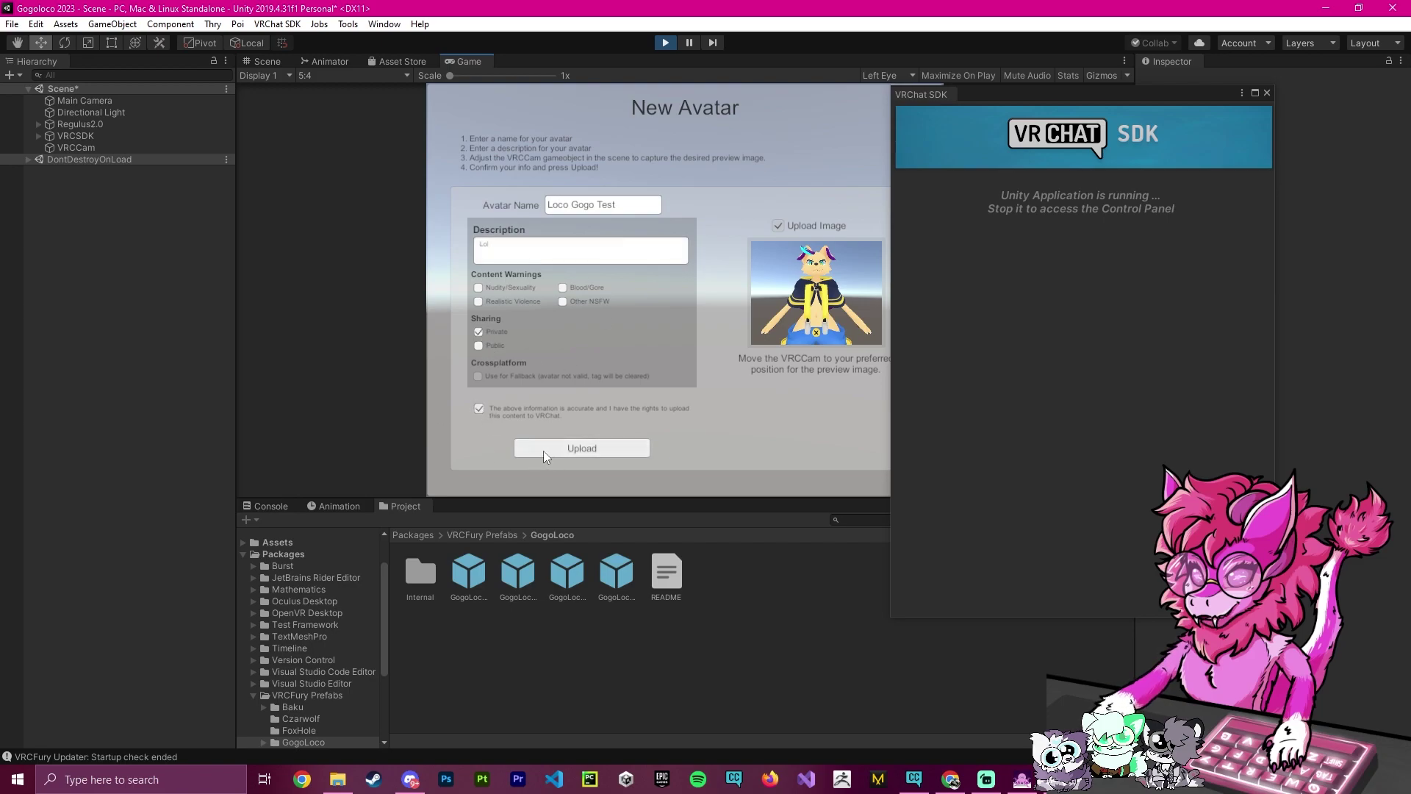
click(544, 448)
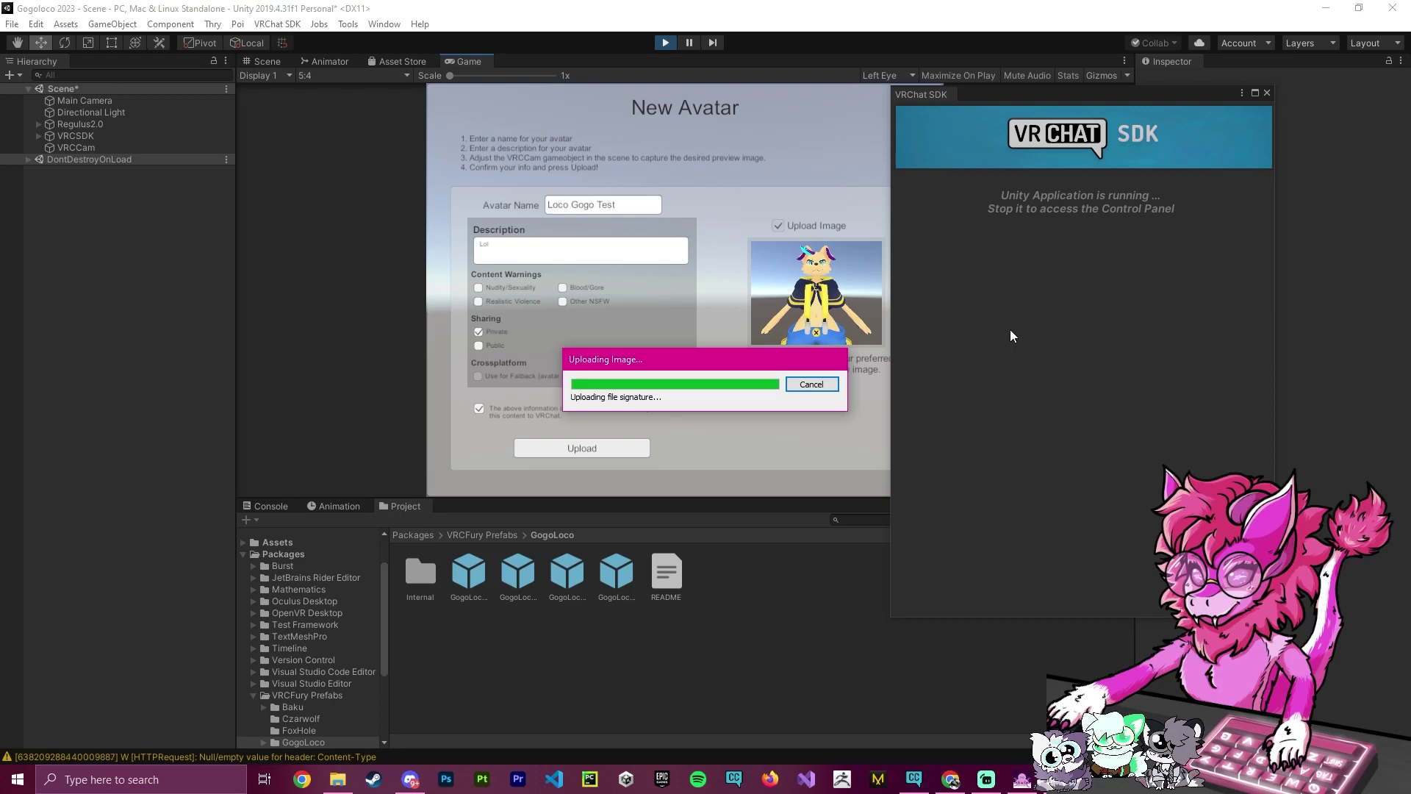
Acknowledge the Update Complete dialog with OK.
click(787, 418)
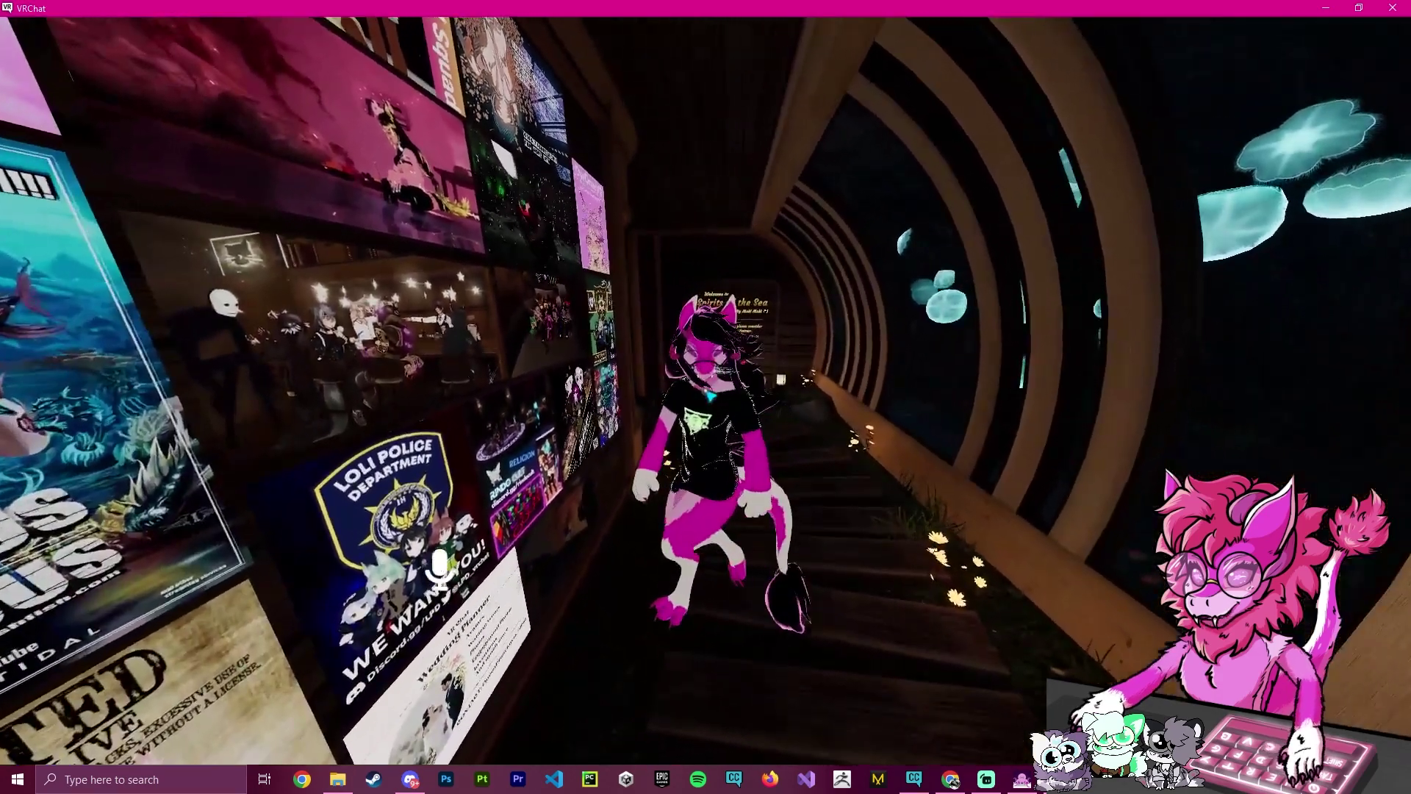
Change into Loco Gogo Test from Avatars > Uploaded and open the radial action menu.
key(Escape)
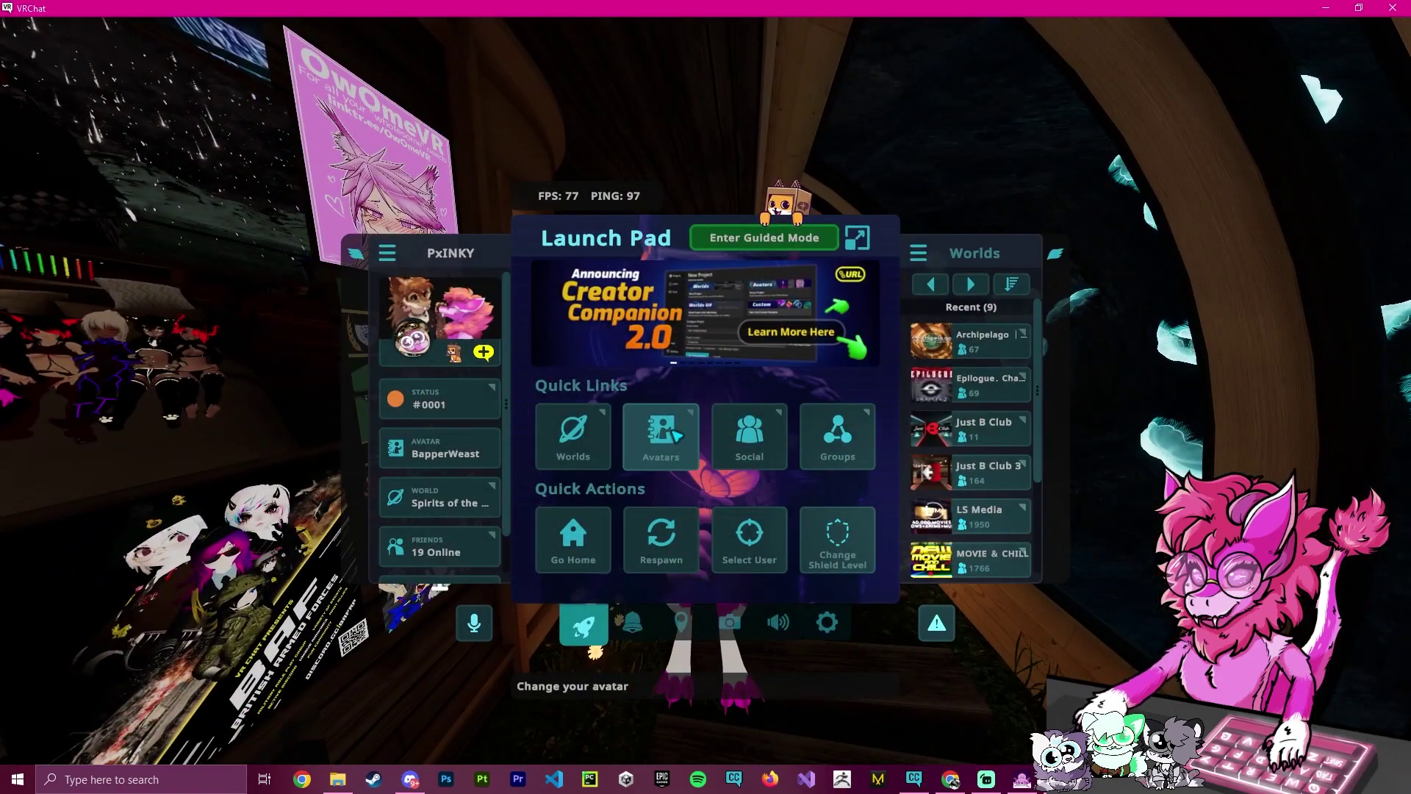
click(619, 621)
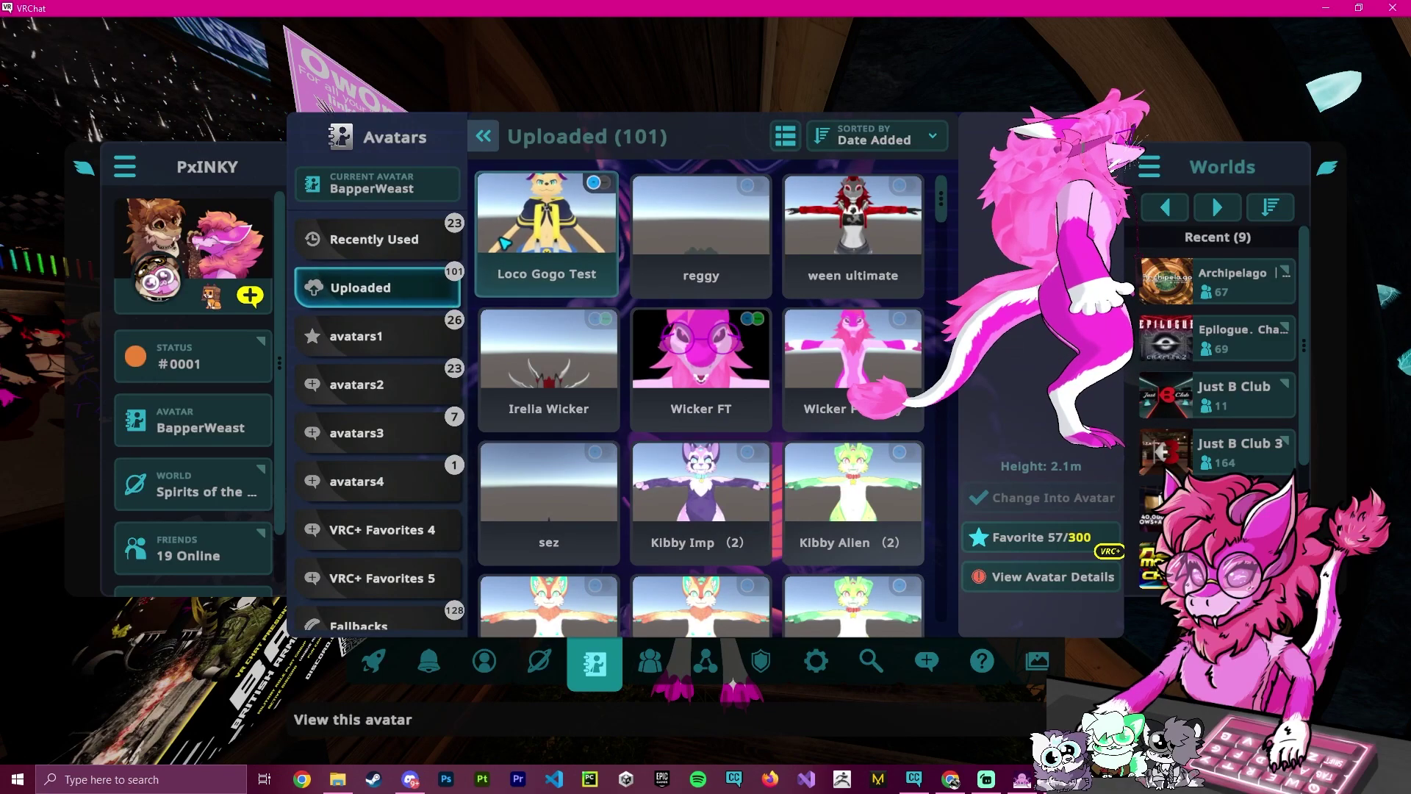
click(549, 231)
click(997, 497)
key(Escape)
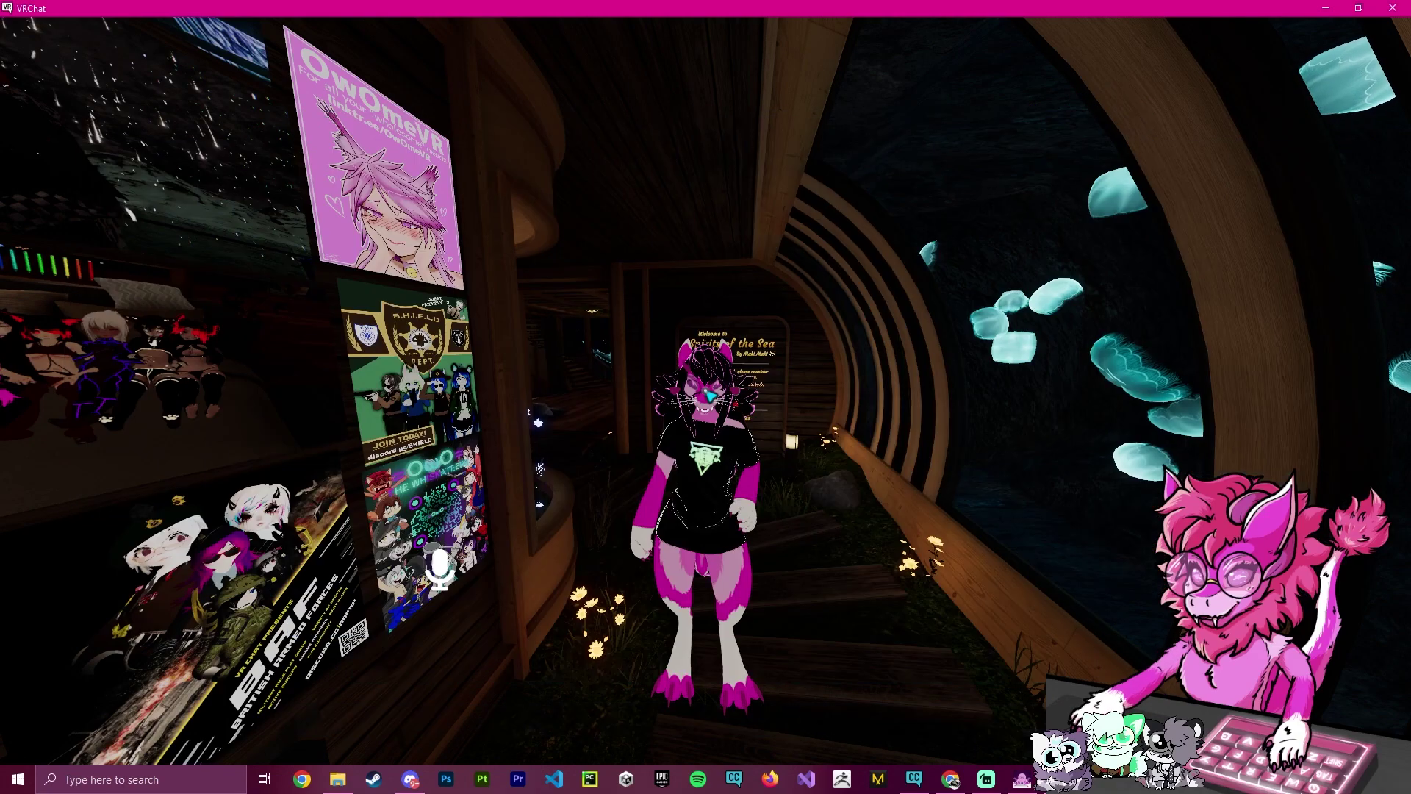
key(r)
Try the GoGo Loco seated pose and Tuning options, then bring up the Avatars page.
click(789, 450)
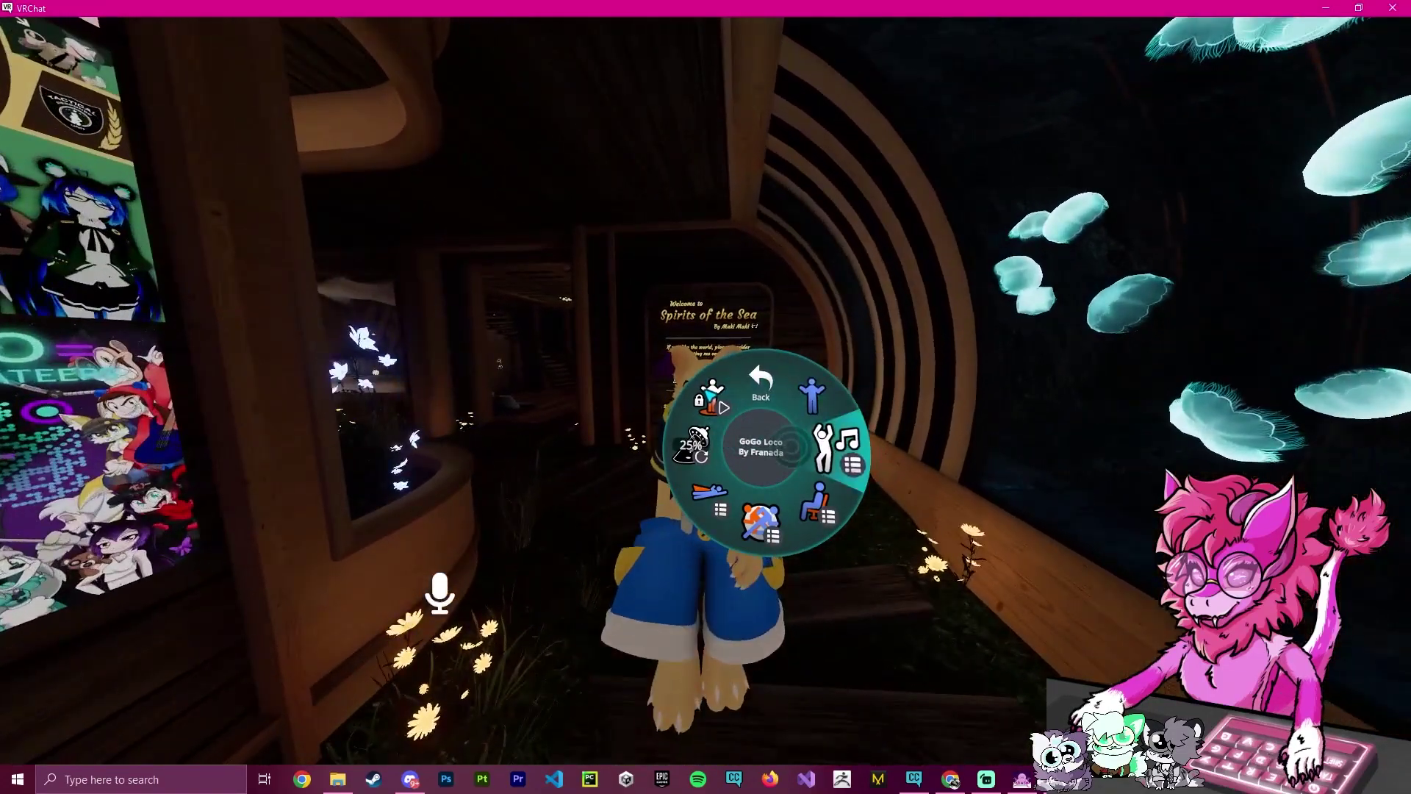
click(712, 398)
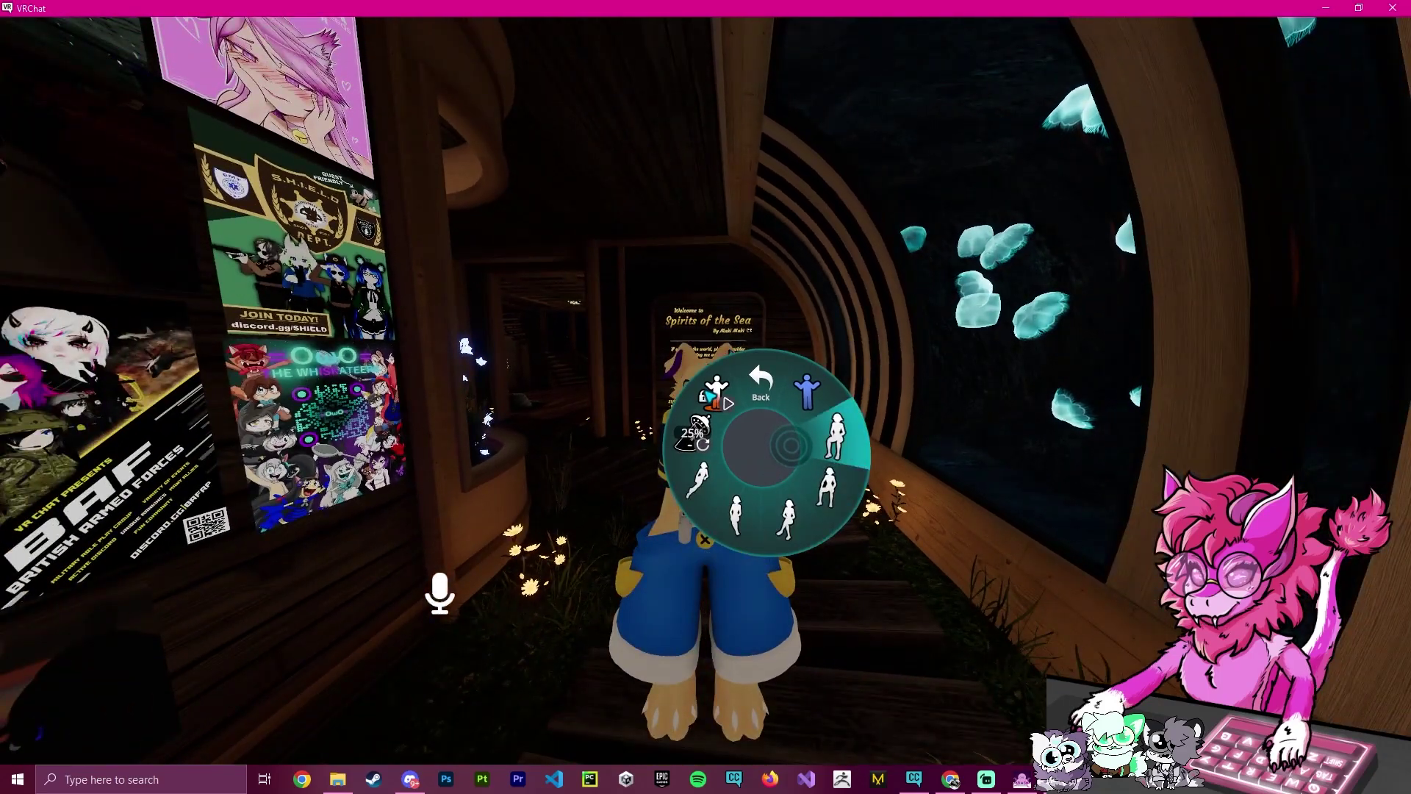
click(790, 445)
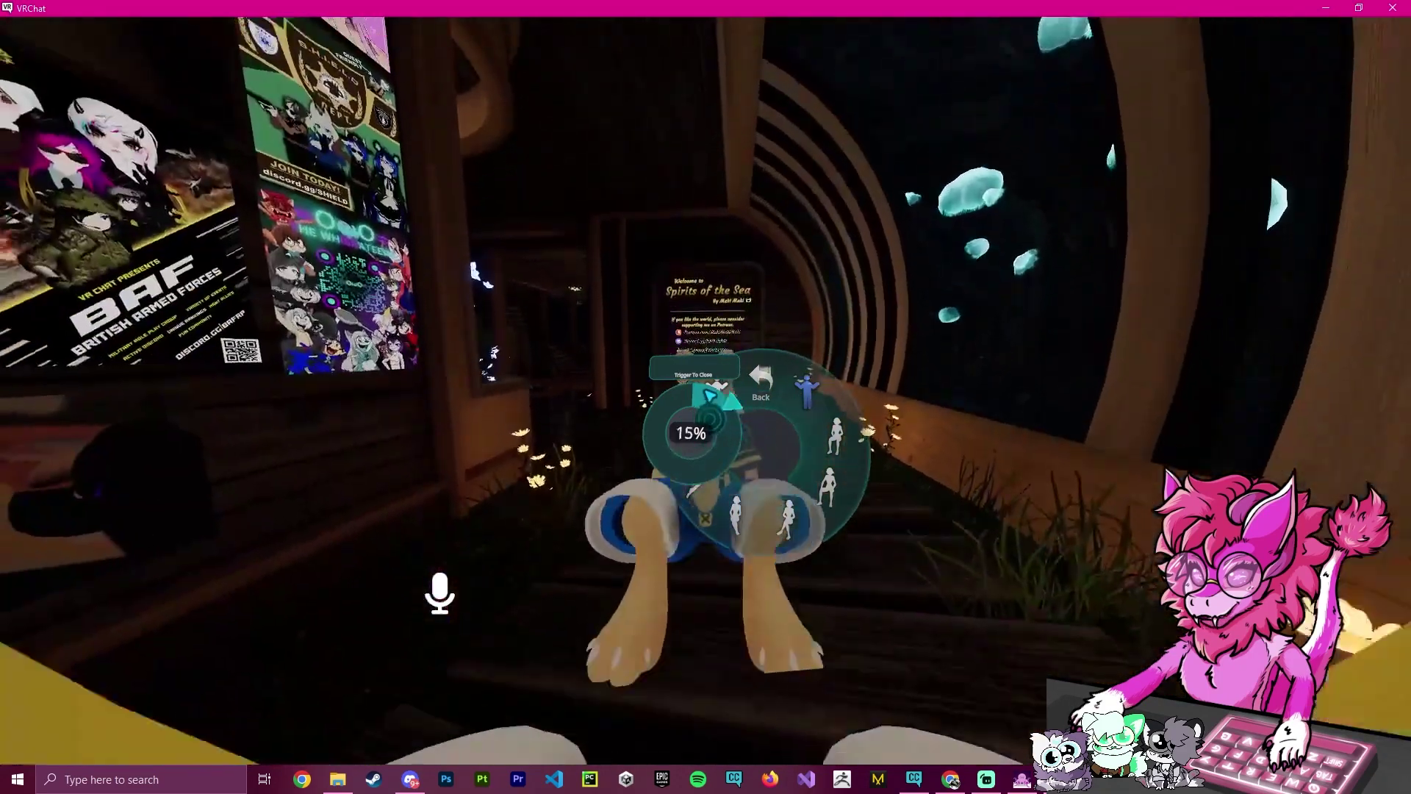
click(695, 276)
key(Escape)
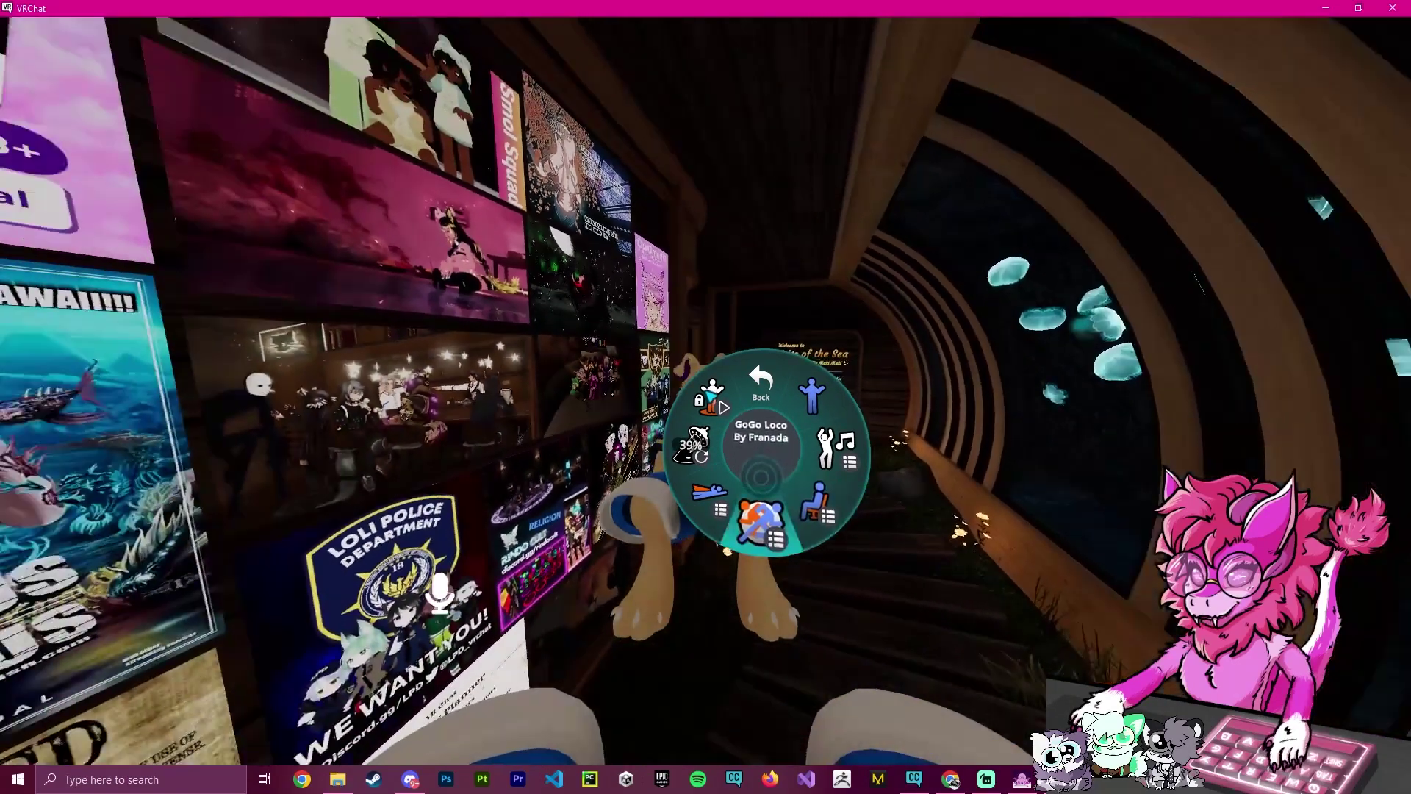
click(758, 516)
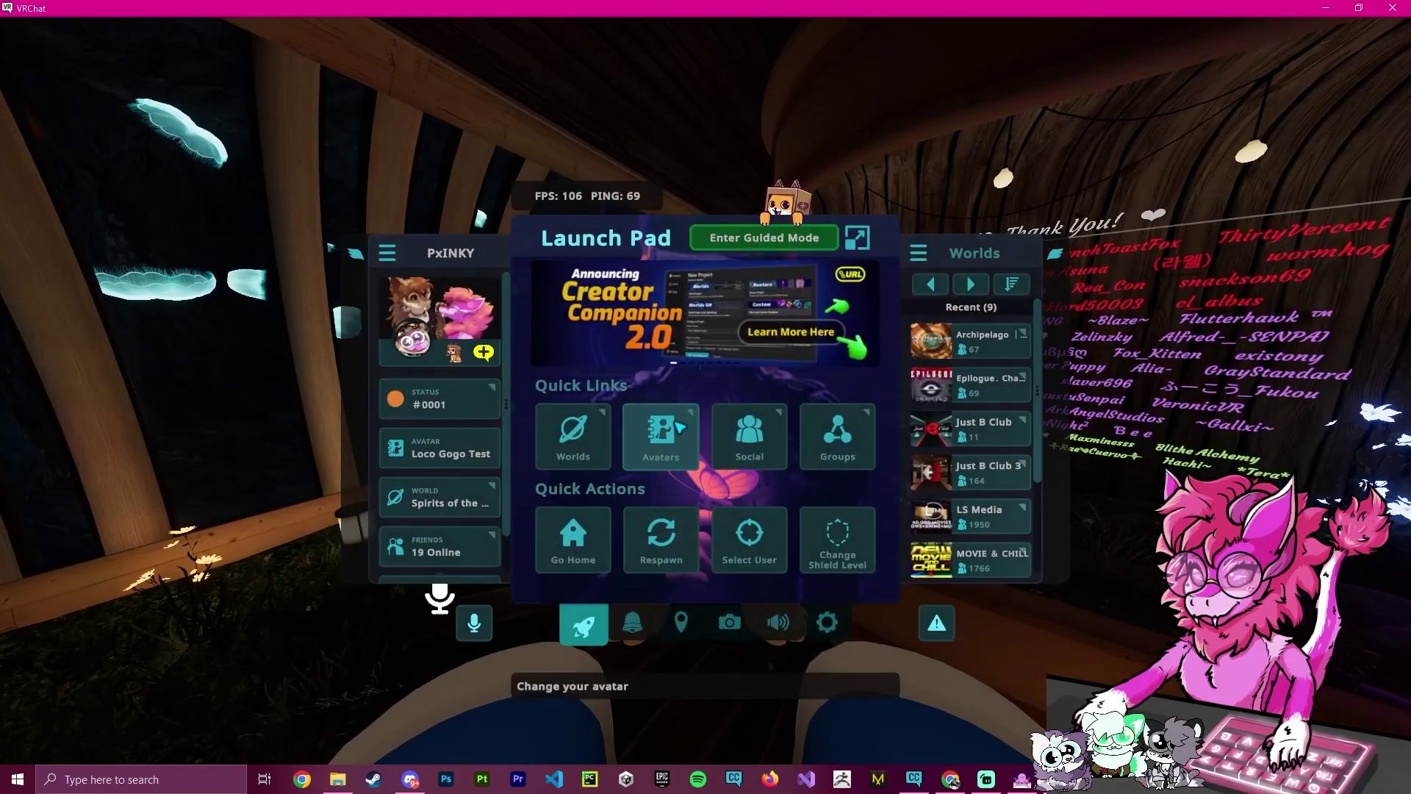
click(681, 428)
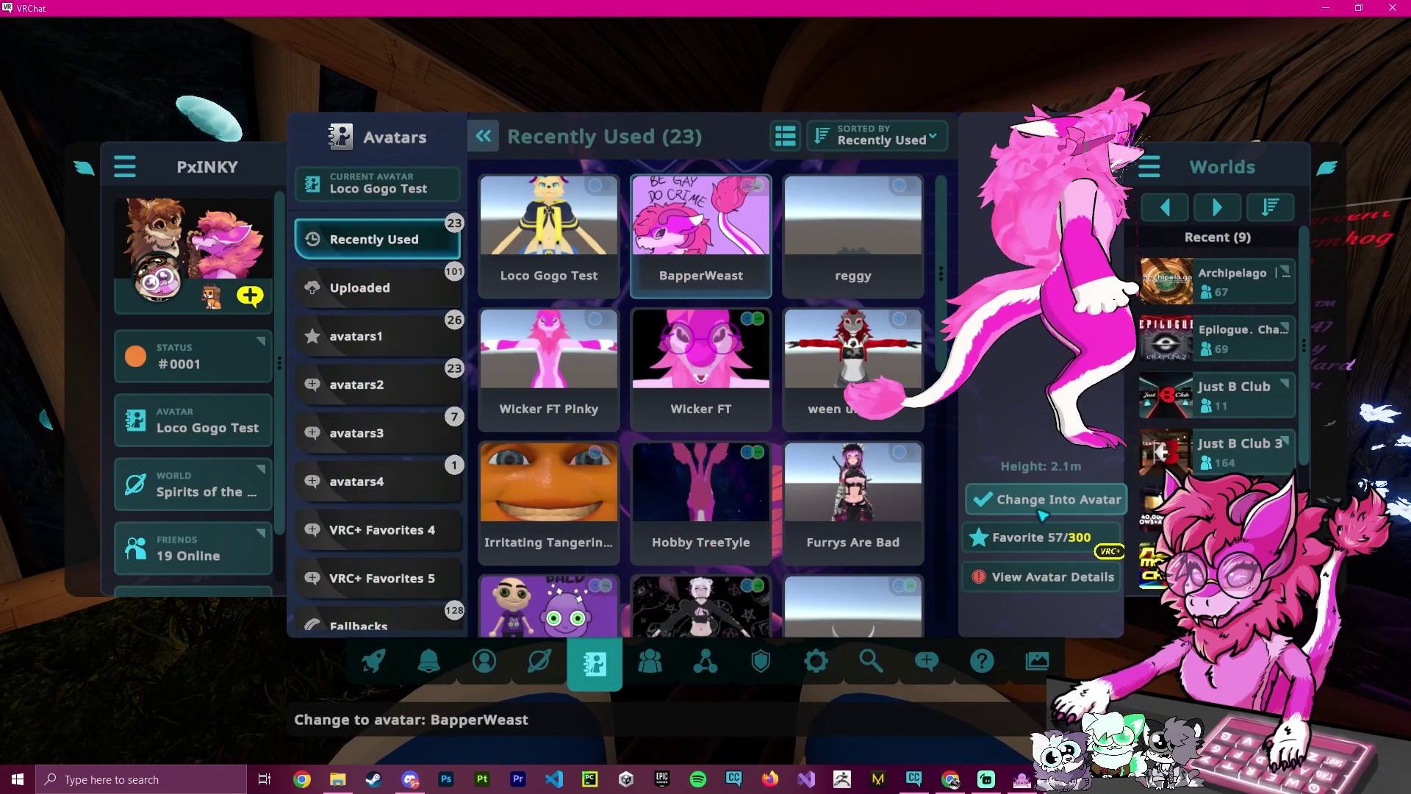
Close the Avatars menu to return to the world as BapperWeast.
key(Escape)
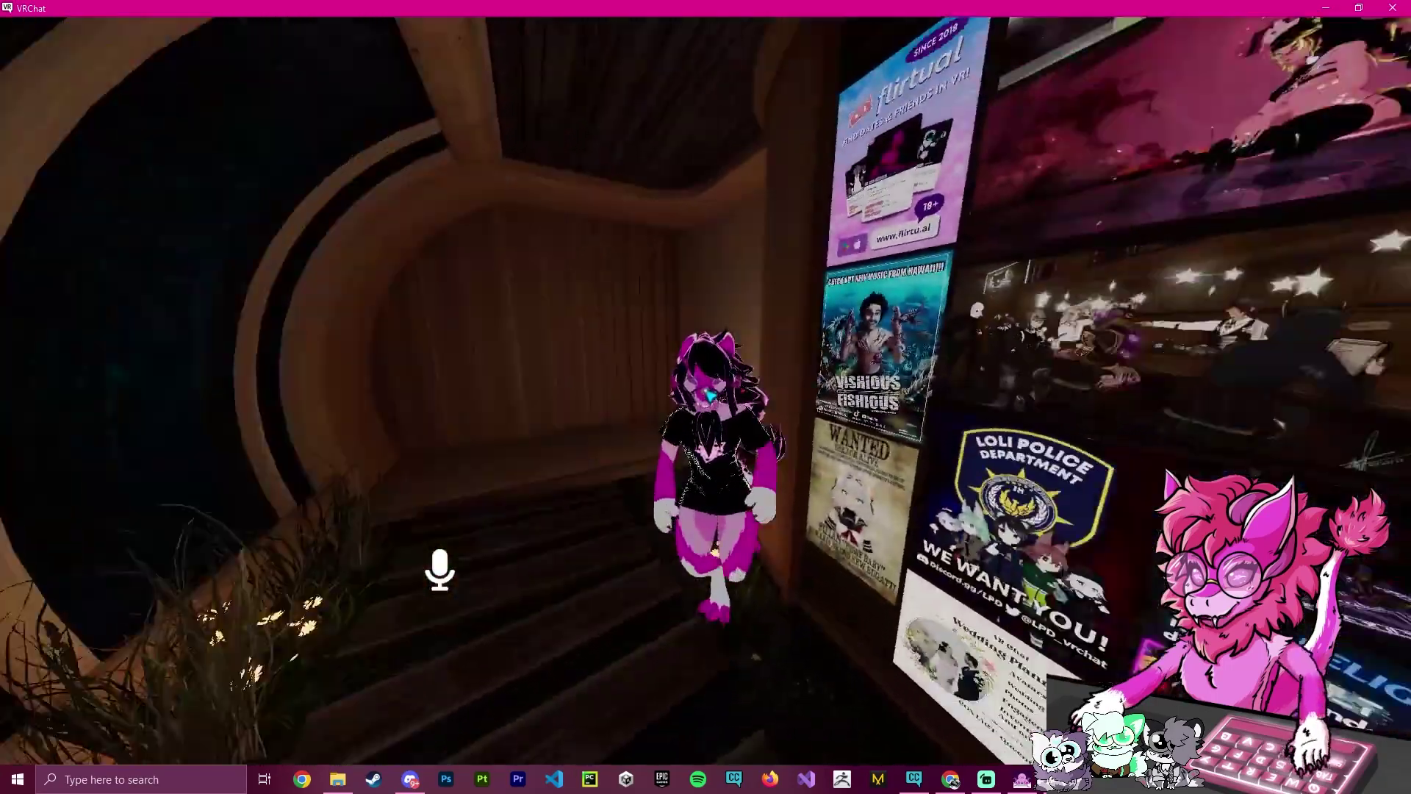